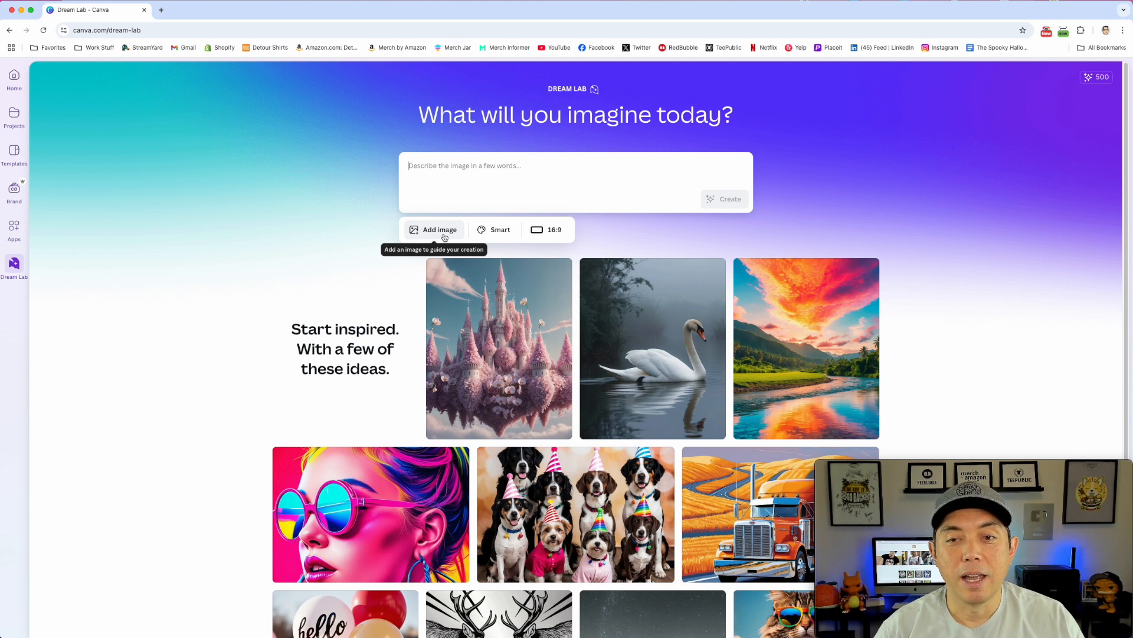
# Look through all the available image styles for the generation, from Smart to Vector and None.
pyautogui.click(501, 235)
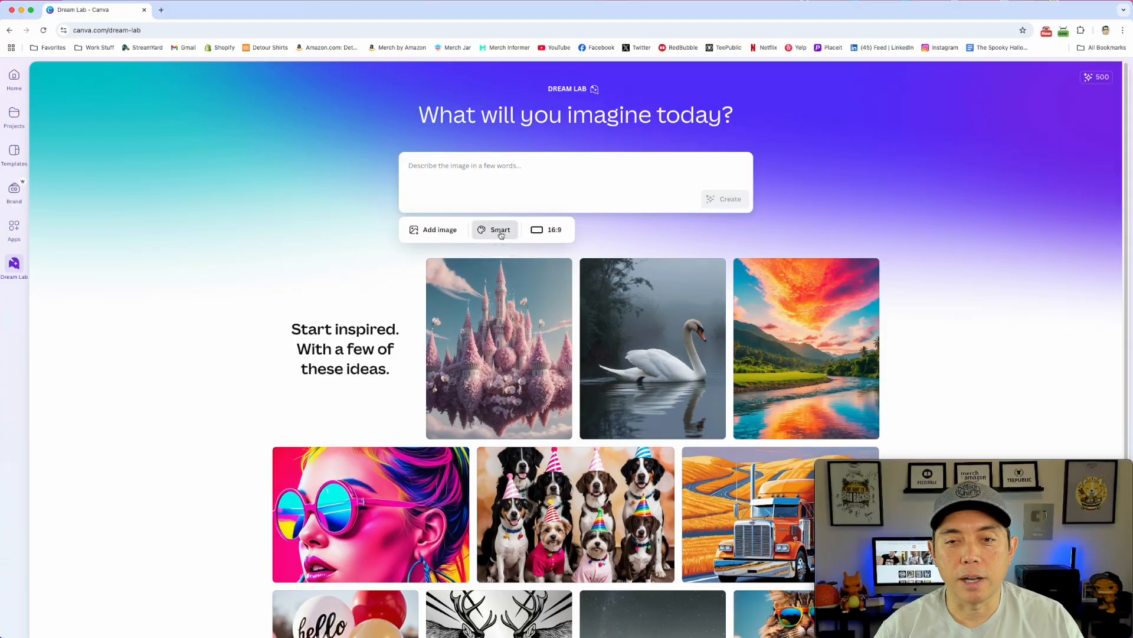
pyautogui.scroll(-4, 592, 267)
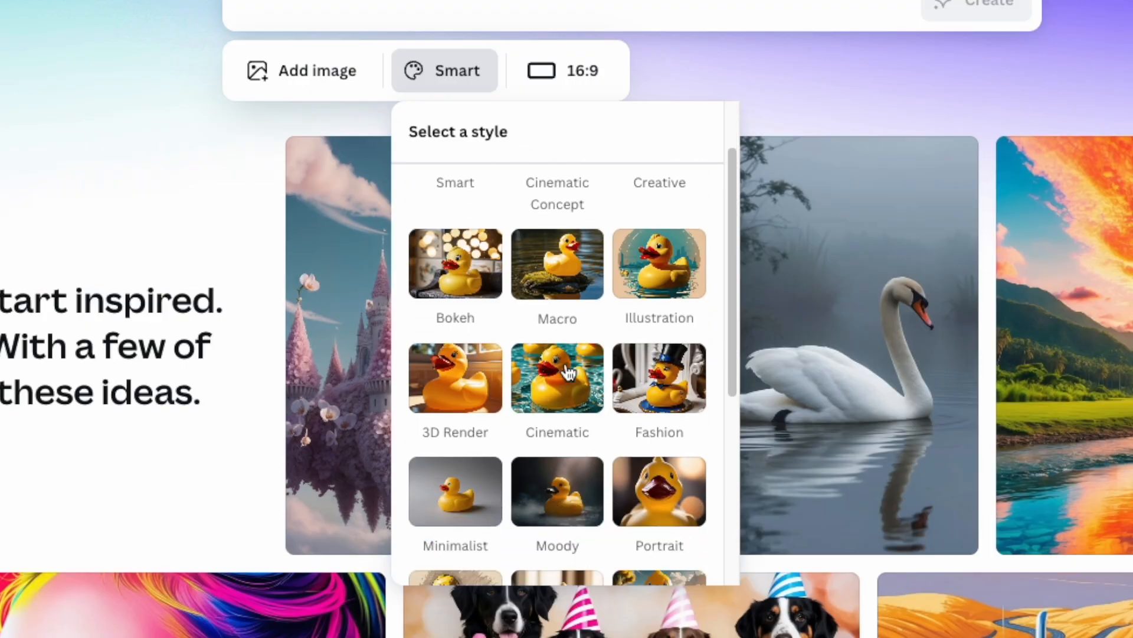
pyautogui.scroll(-5, 621, 372)
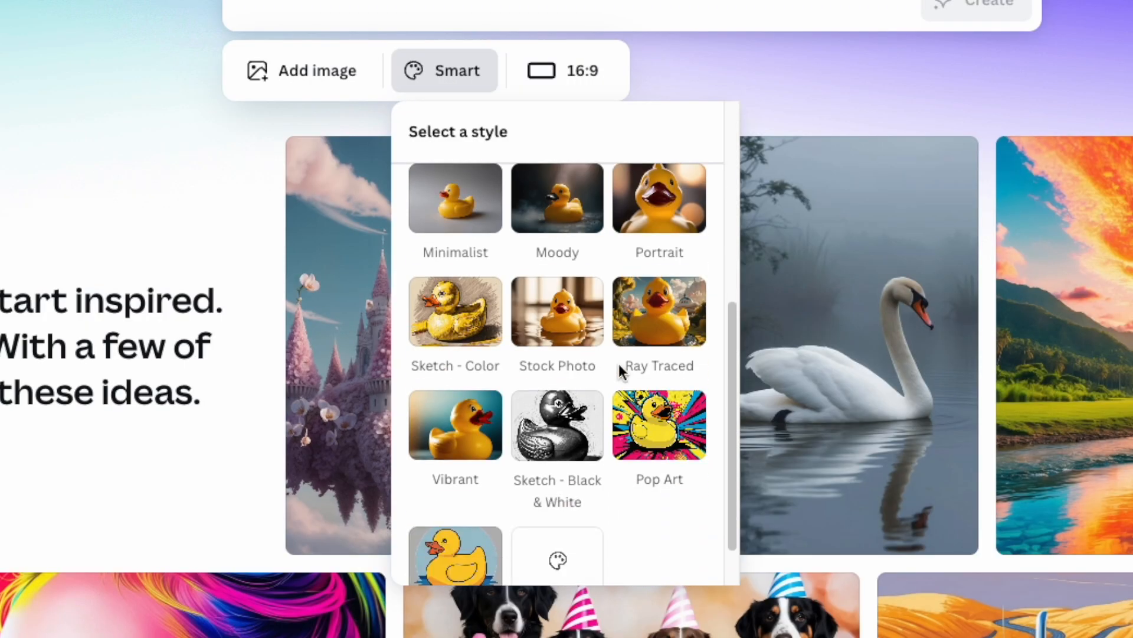
pyautogui.scroll(-1, 619, 373)
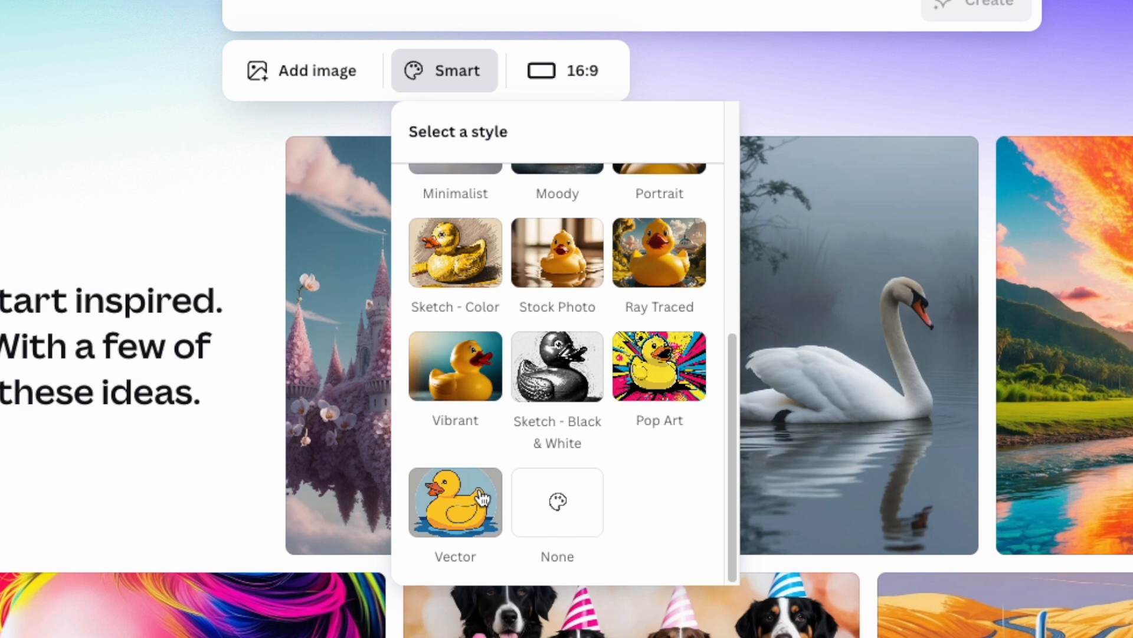
pyautogui.scroll(5, 602, 404)
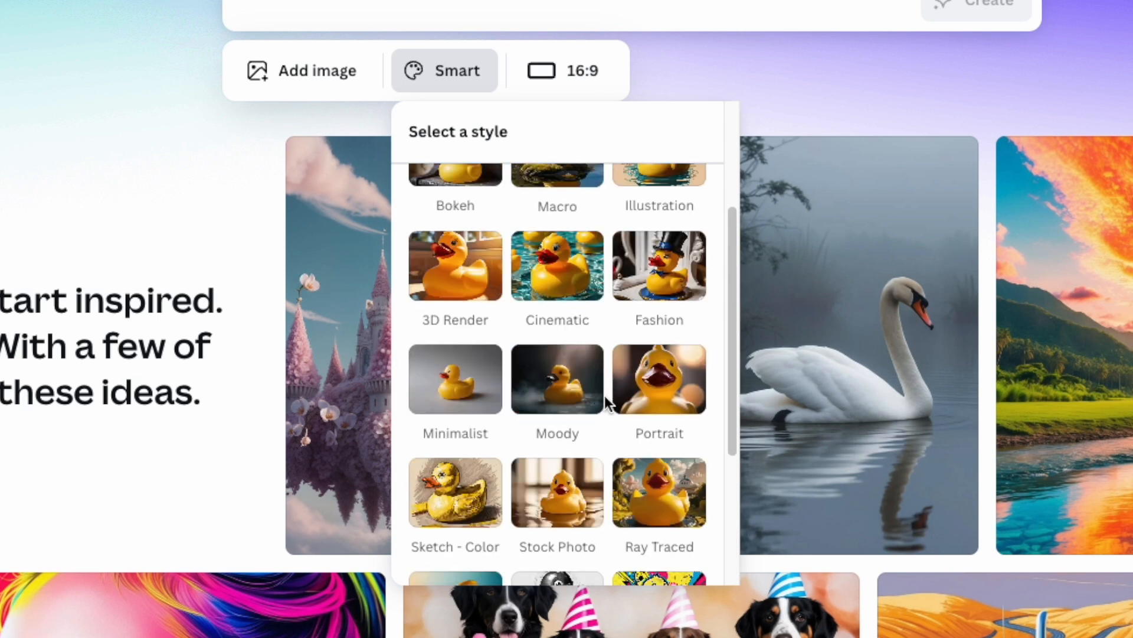
pyautogui.scroll(3, 655, 415)
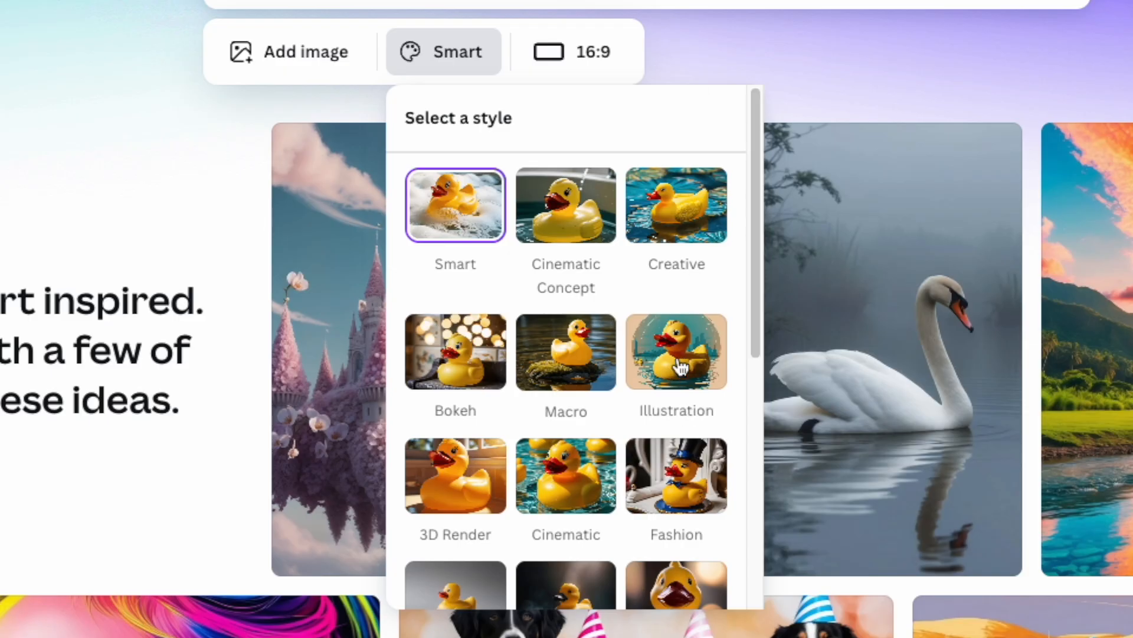
pyautogui.scroll(-7, 679, 372)
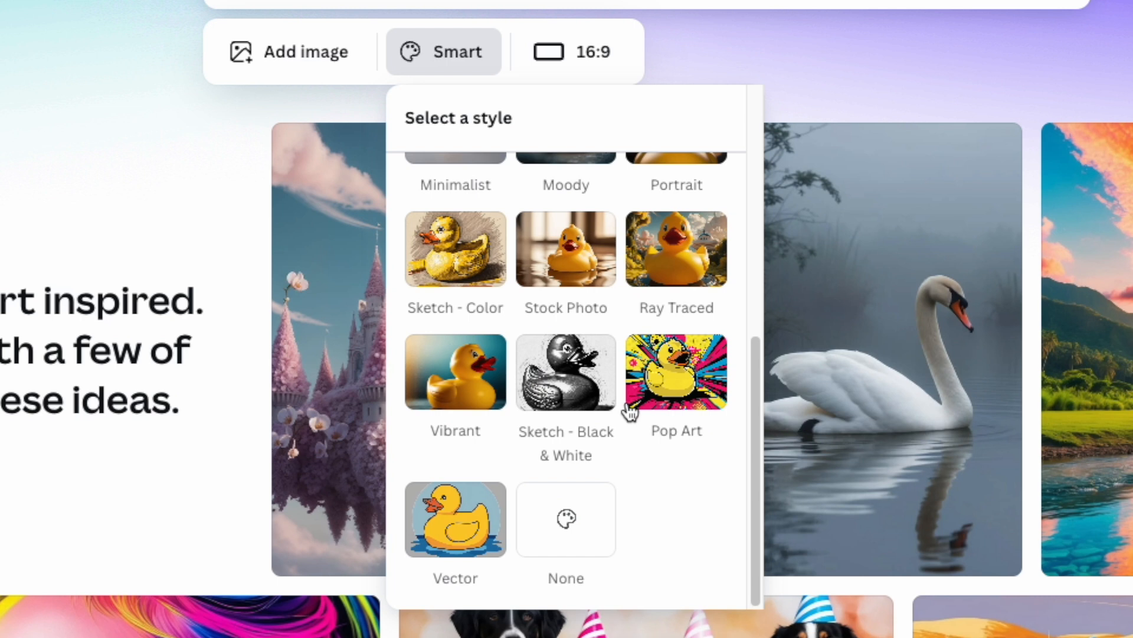
pyautogui.scroll(3, 483, 531)
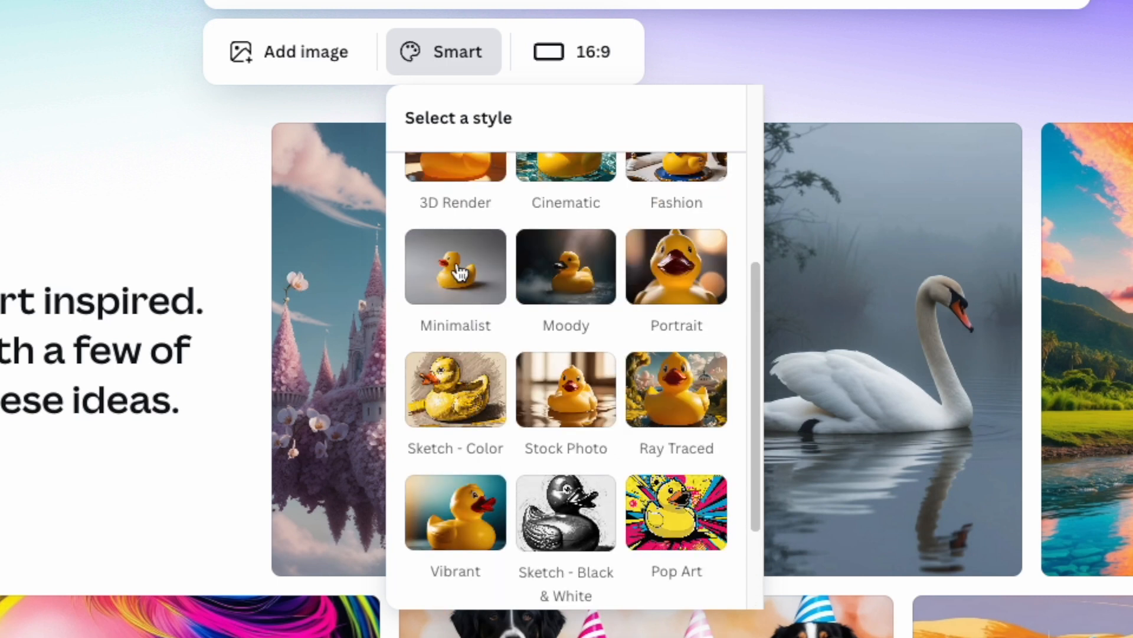
pyautogui.click(820, 29)
# Set the image aspect ratio to 3:4 and look over the sample images in the inspiration gallery.
pyautogui.click(571, 53)
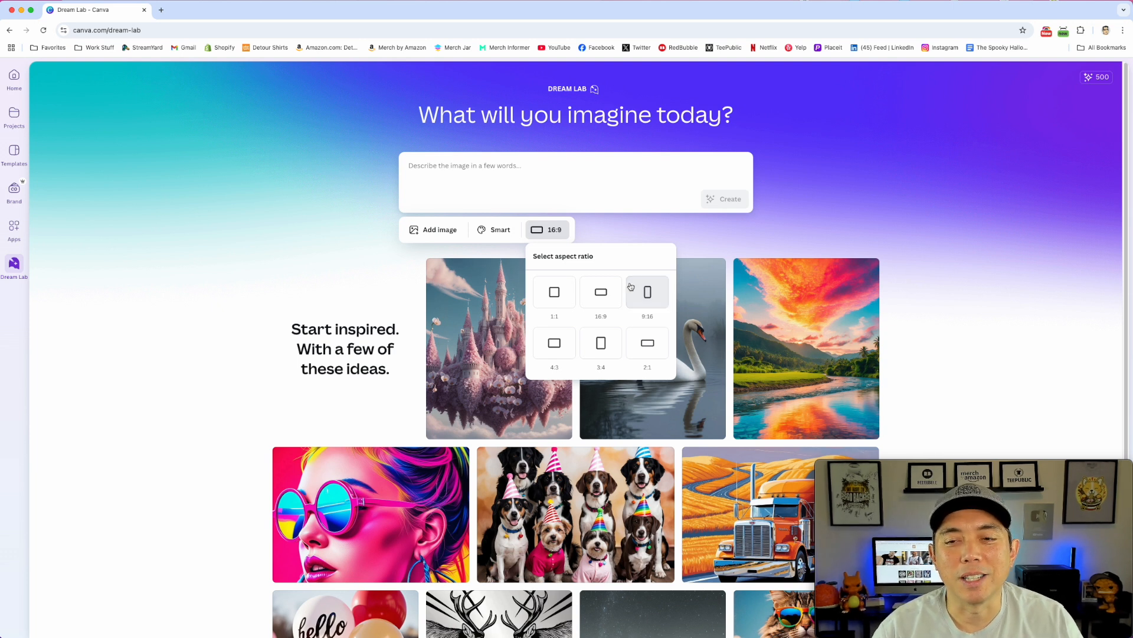
pyautogui.click(602, 341)
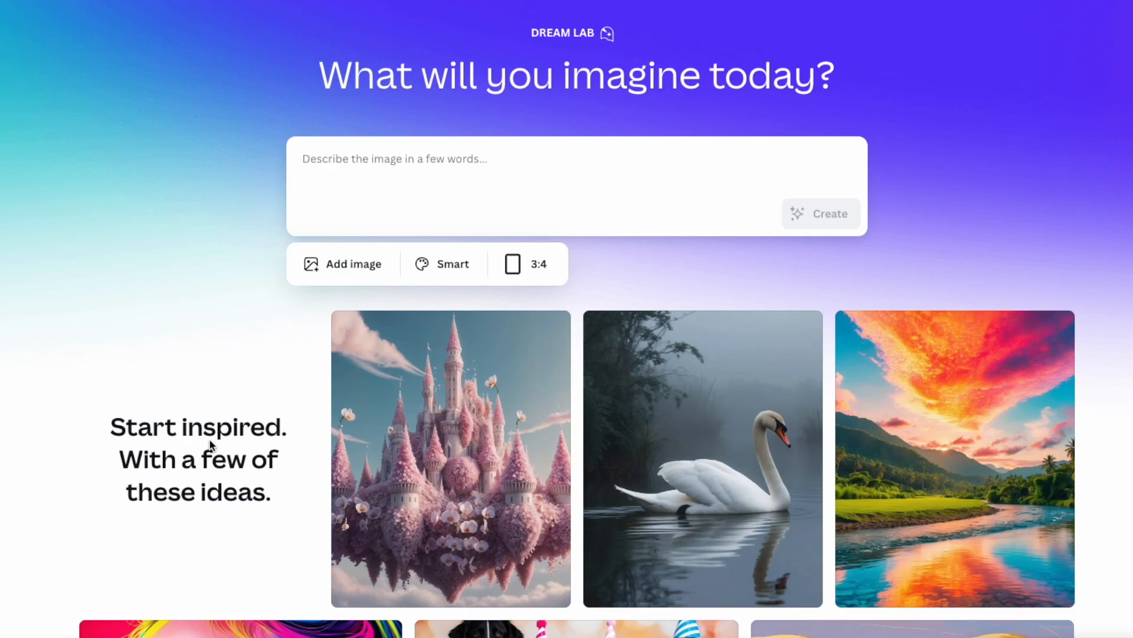
pyautogui.scroll(-5, 439, 499)
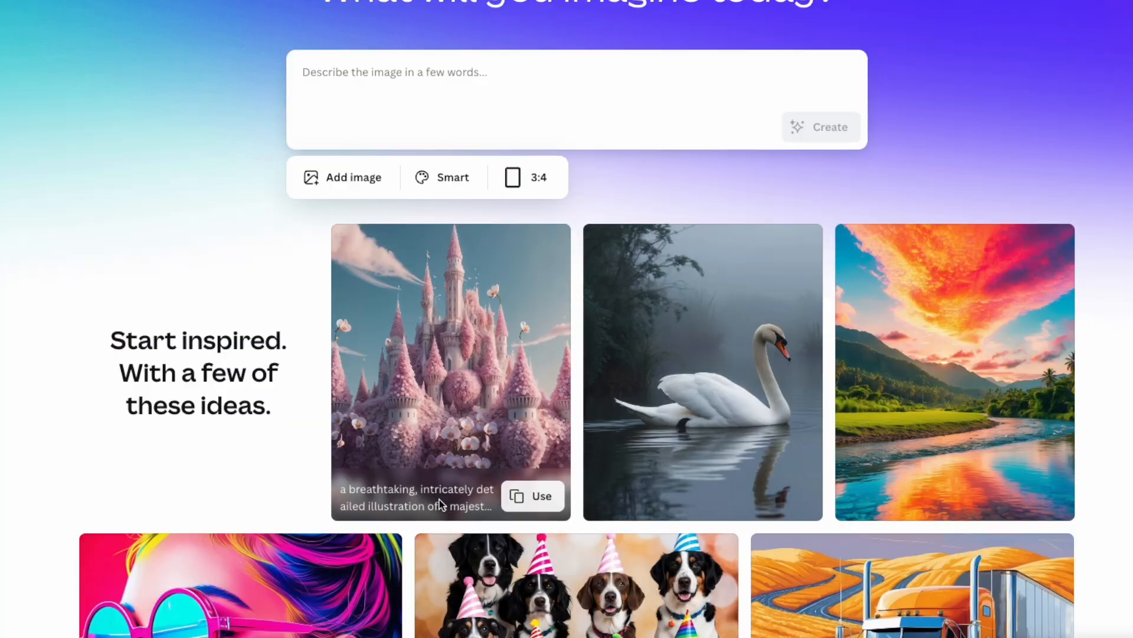
pyautogui.scroll(-1, 440, 500)
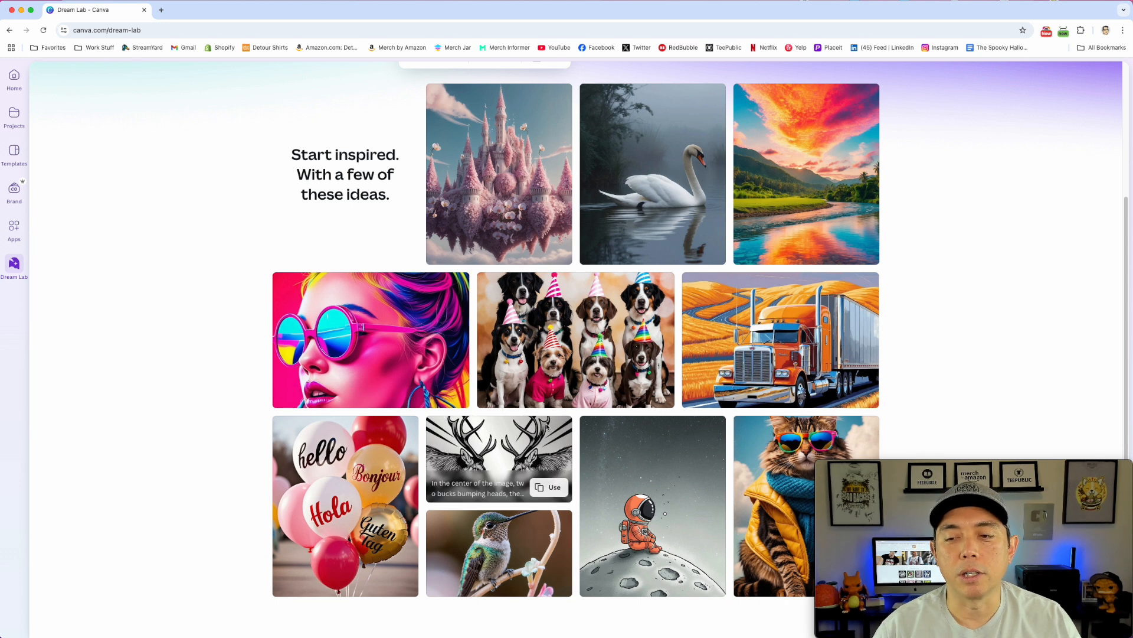
pyautogui.scroll(5, 626, 384)
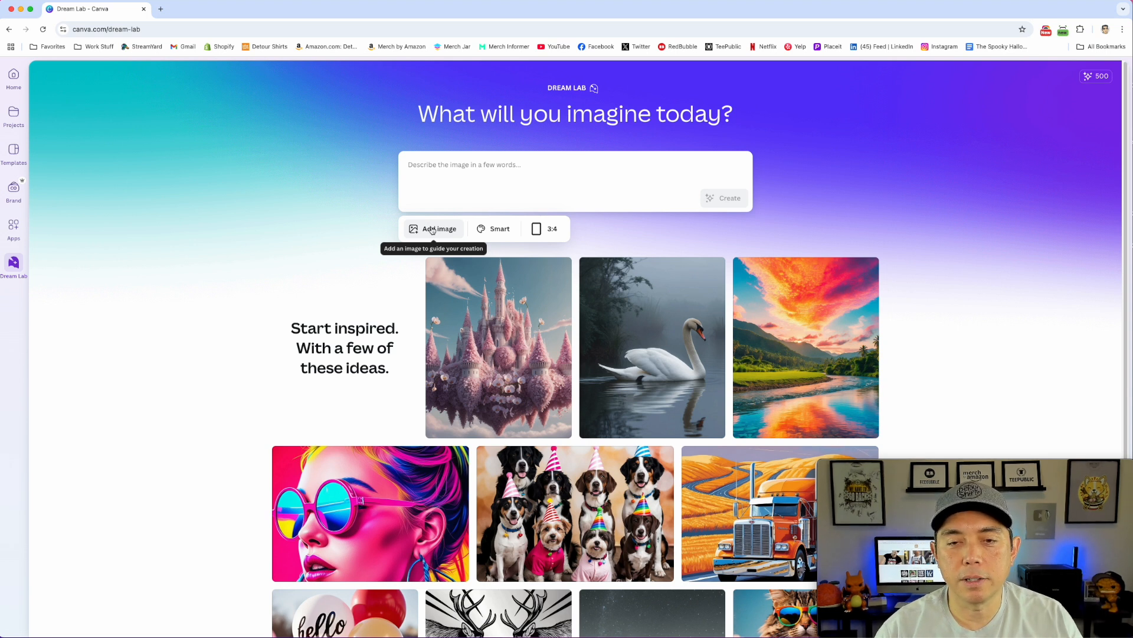
# Upload 4189000_0.webp from the Desktop as a Style Reference image to guide the generation.
pyautogui.click(432, 230)
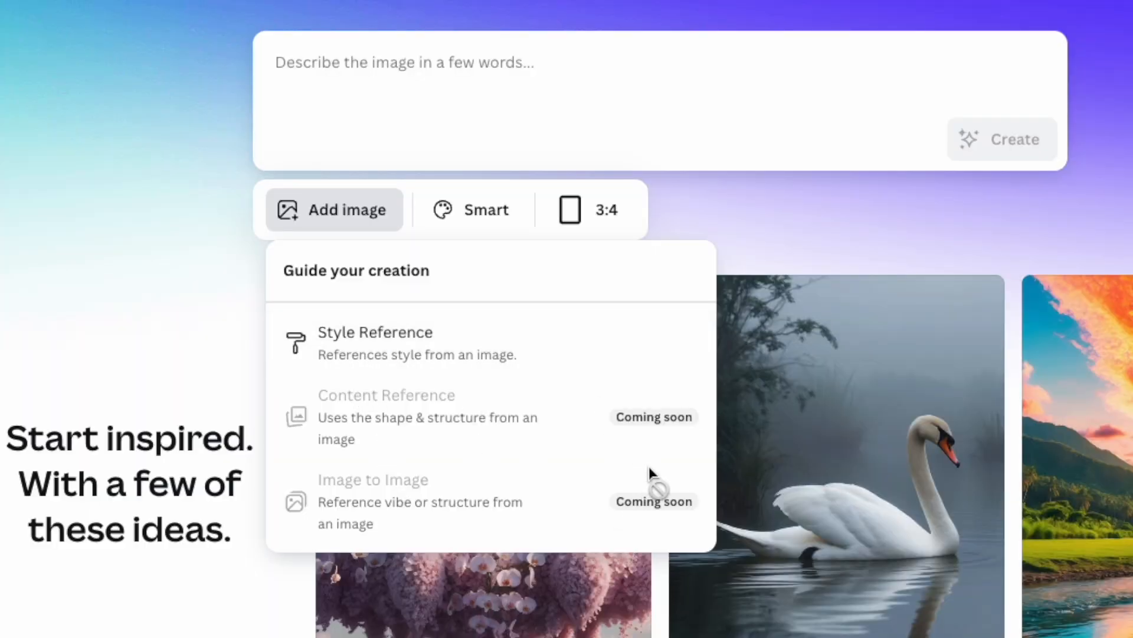
pyautogui.click(356, 352)
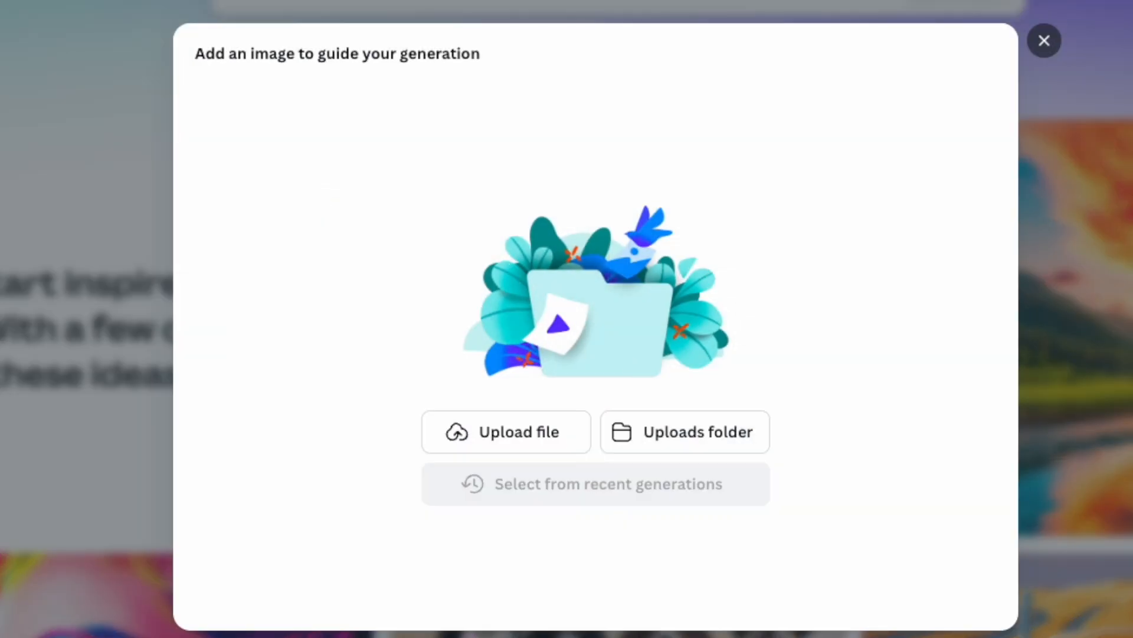
pyautogui.moveTo(762, 207); pyautogui.dragTo(575, 274)
pyautogui.click(537, 437)
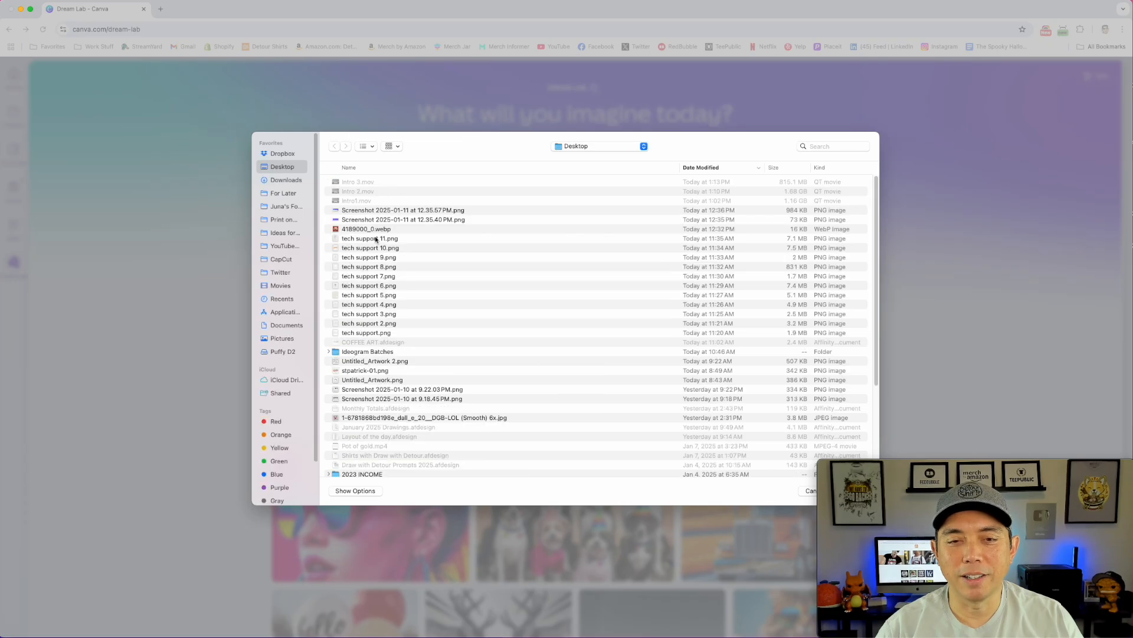
pyautogui.doubleClick(372, 230)
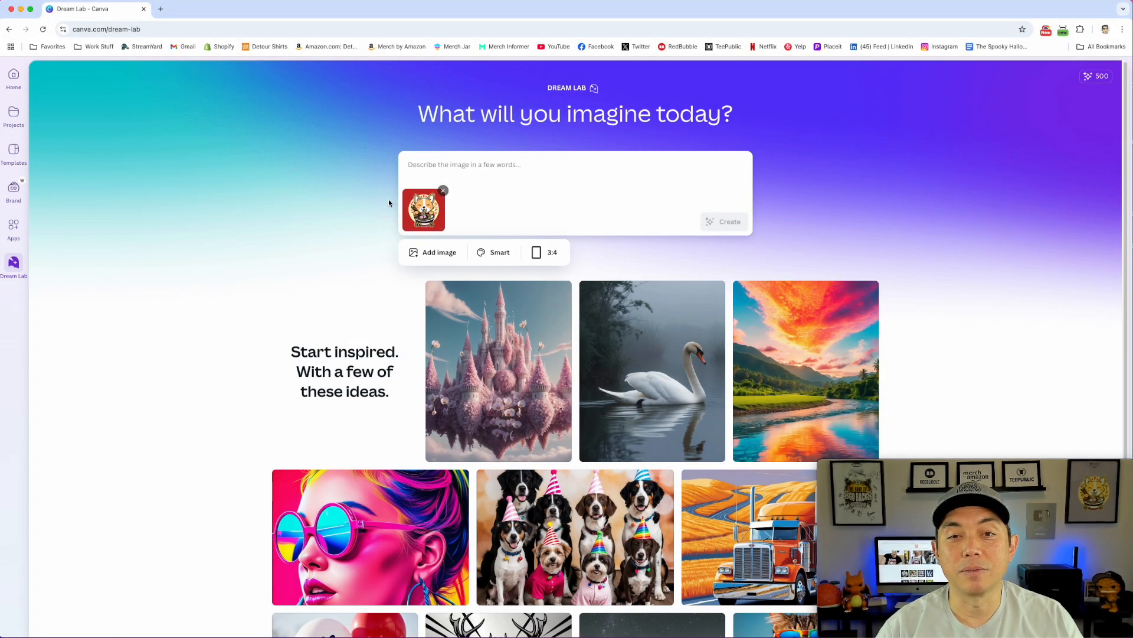
# Generate images from the prompt "A cute kawaii corgi eating a bowl of ramen with chopsticks with a yellow circle behind him and a red background.".
pyautogui.click(437, 163)
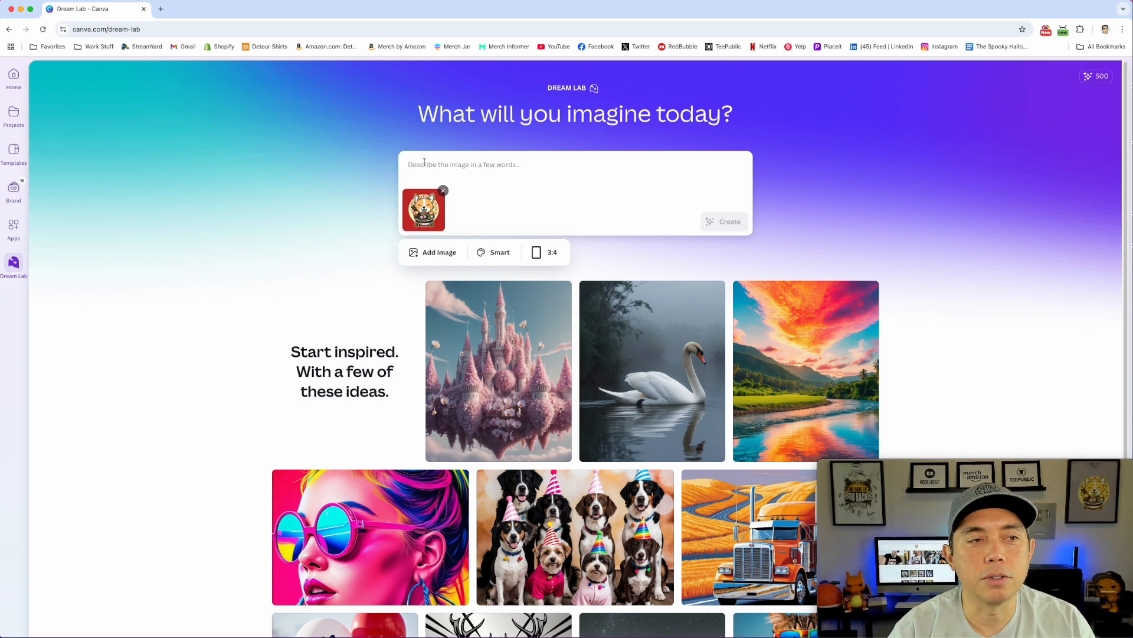
pyautogui.write('A')
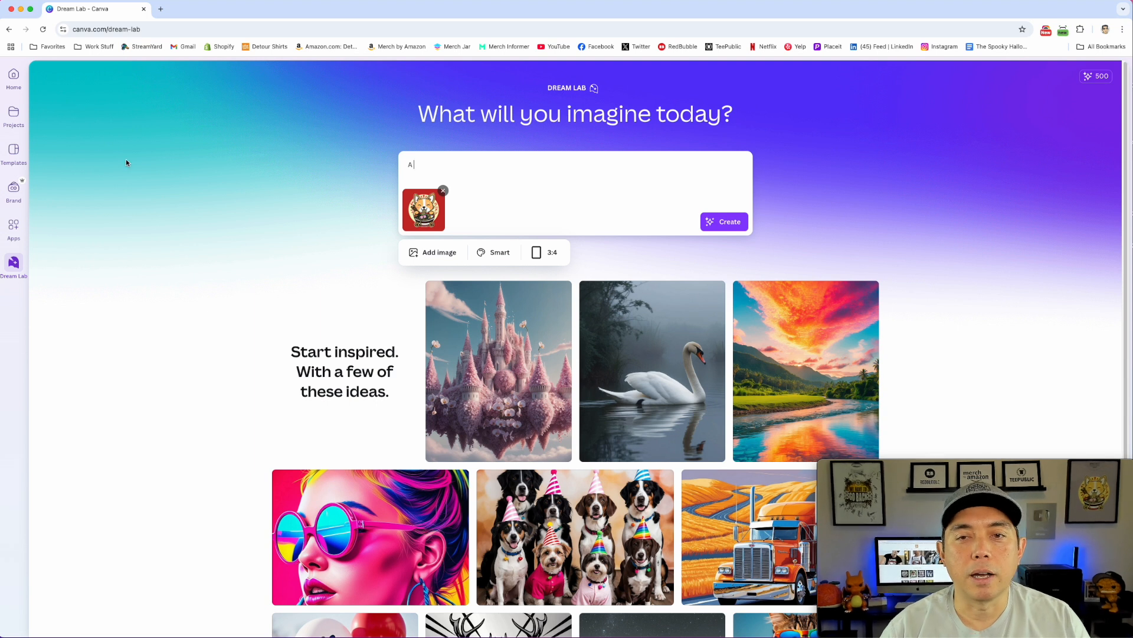
pyautogui.press('super+Tab')
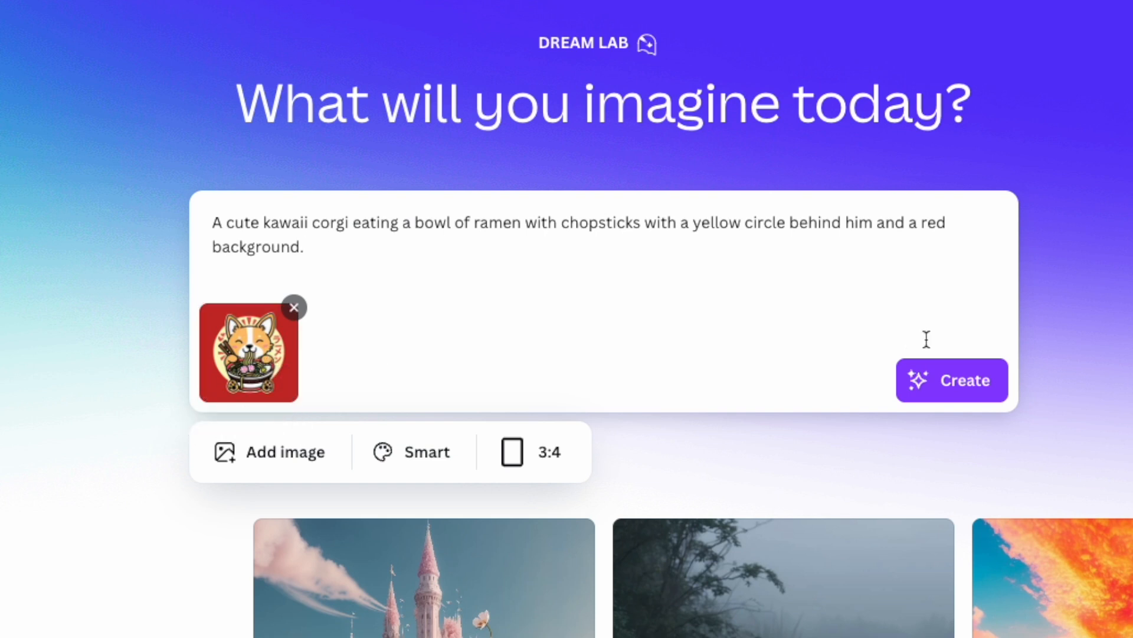
pyautogui.click(964, 384)
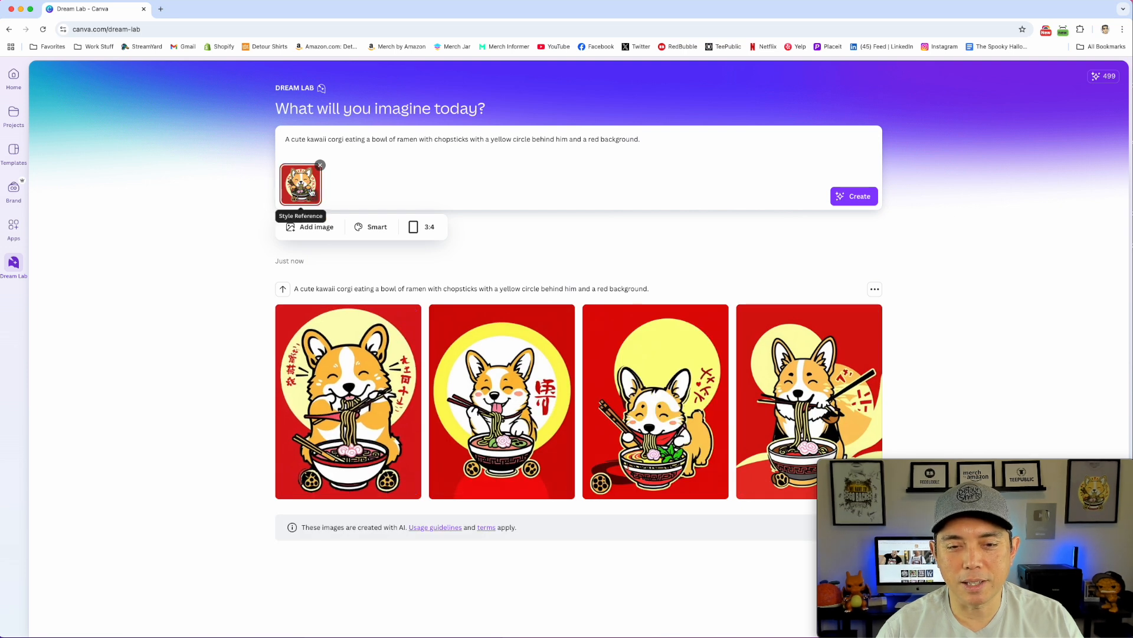
# Remove the style reference image and change the generation settings to the Vector style with a 1:1 aspect ratio.
pyautogui.moveTo(352, 367)
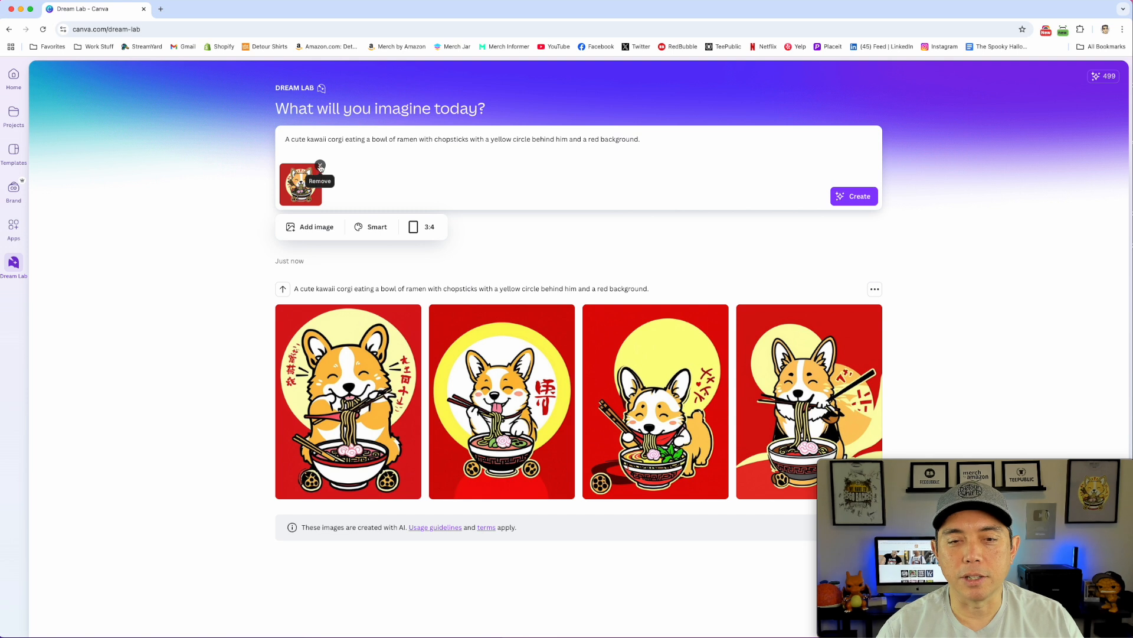
pyautogui.click(320, 166)
pyautogui.click(373, 203)
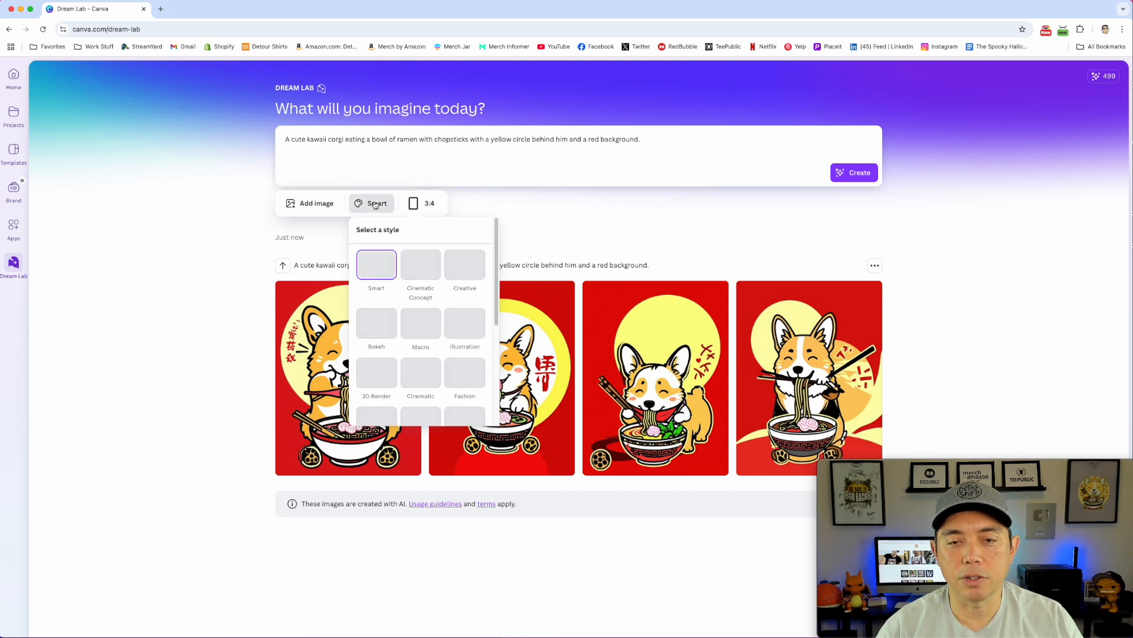
pyautogui.scroll(-5, 409, 368)
pyautogui.click(376, 398)
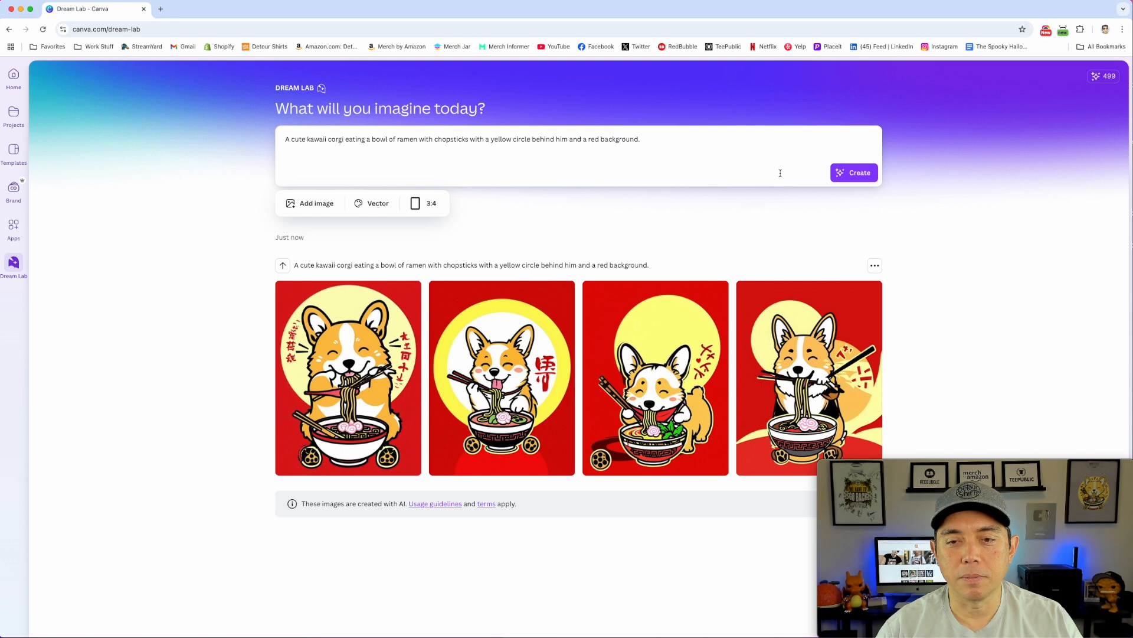
pyautogui.click(432, 205)
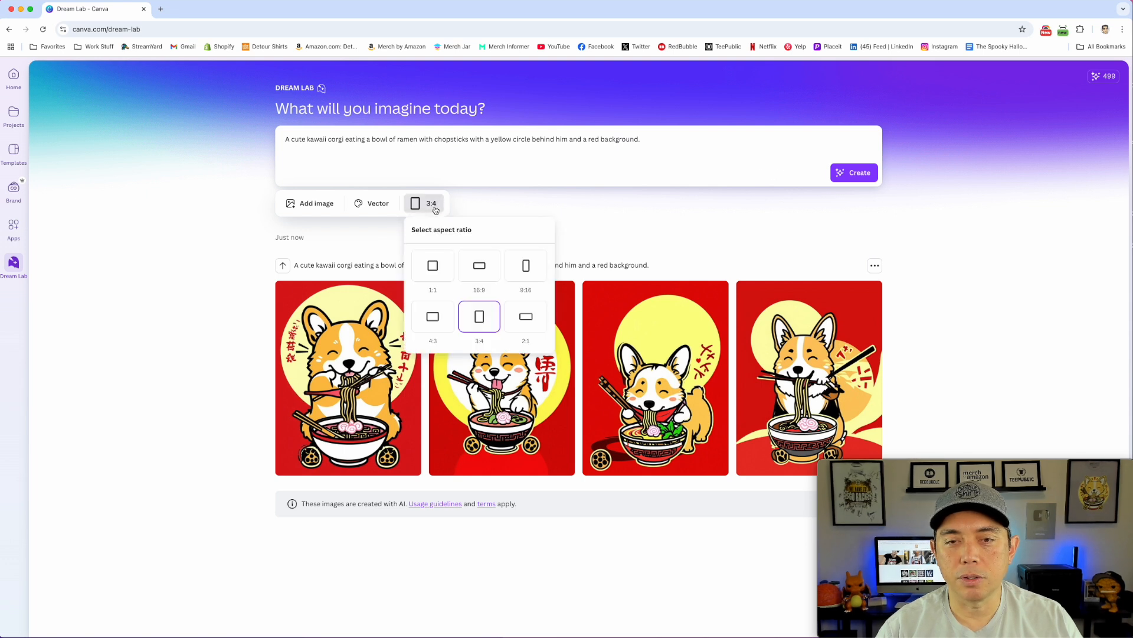
pyautogui.click(441, 277)
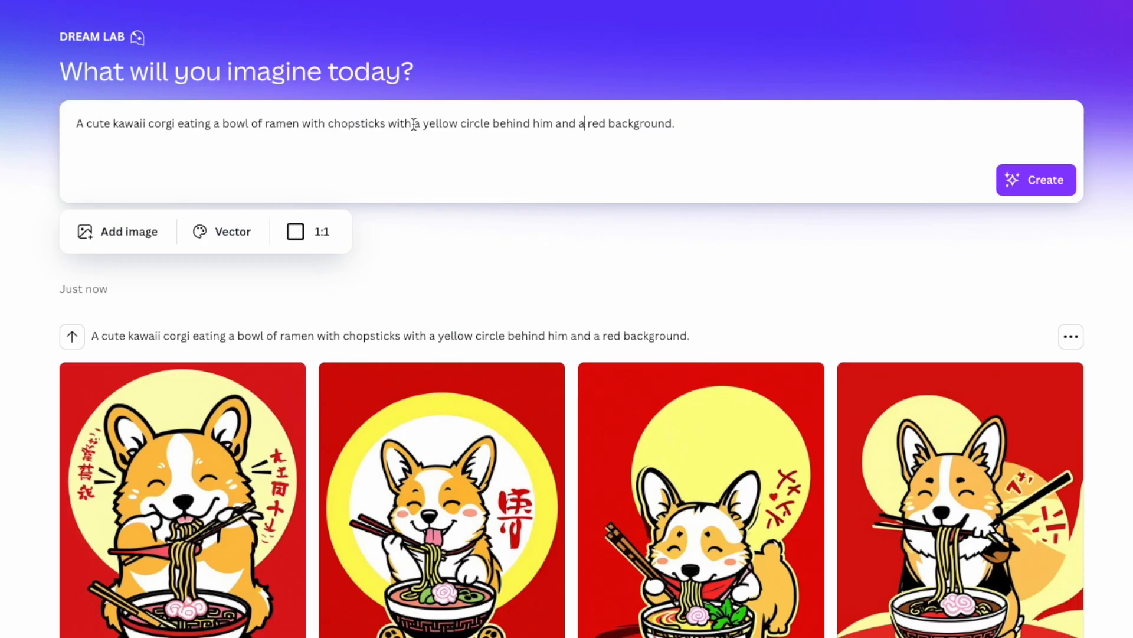
# Replace the prompt's yellow circle and red background wording with "a white background" and generate new images.
pyautogui.moveTo(490, 140); pyautogui.dragTo(653, 140)
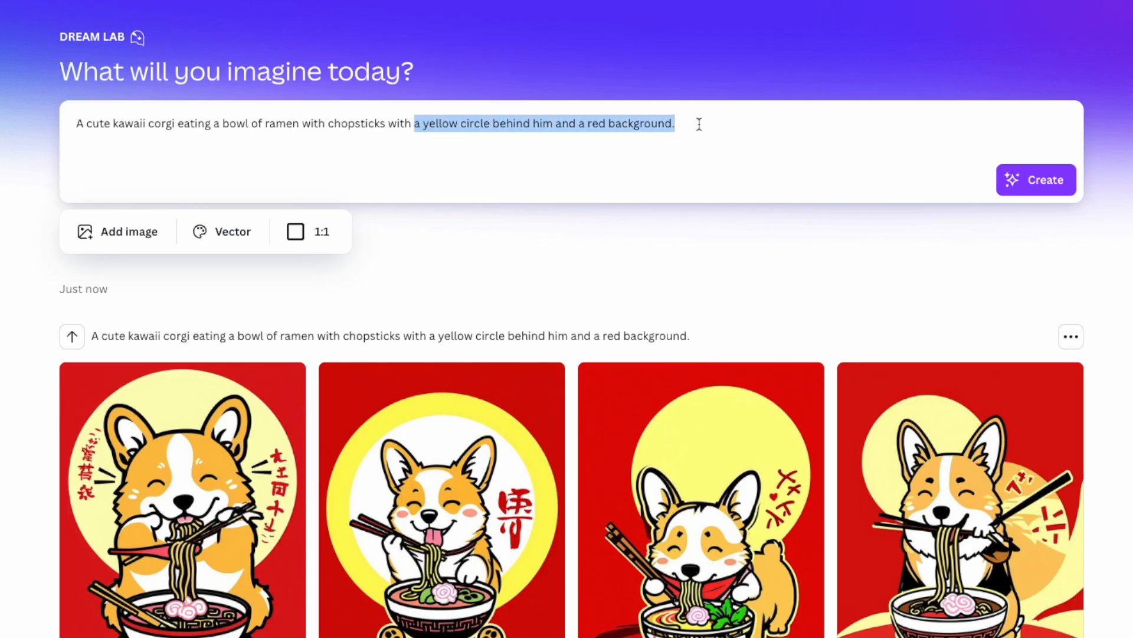
pyautogui.write('a white b')
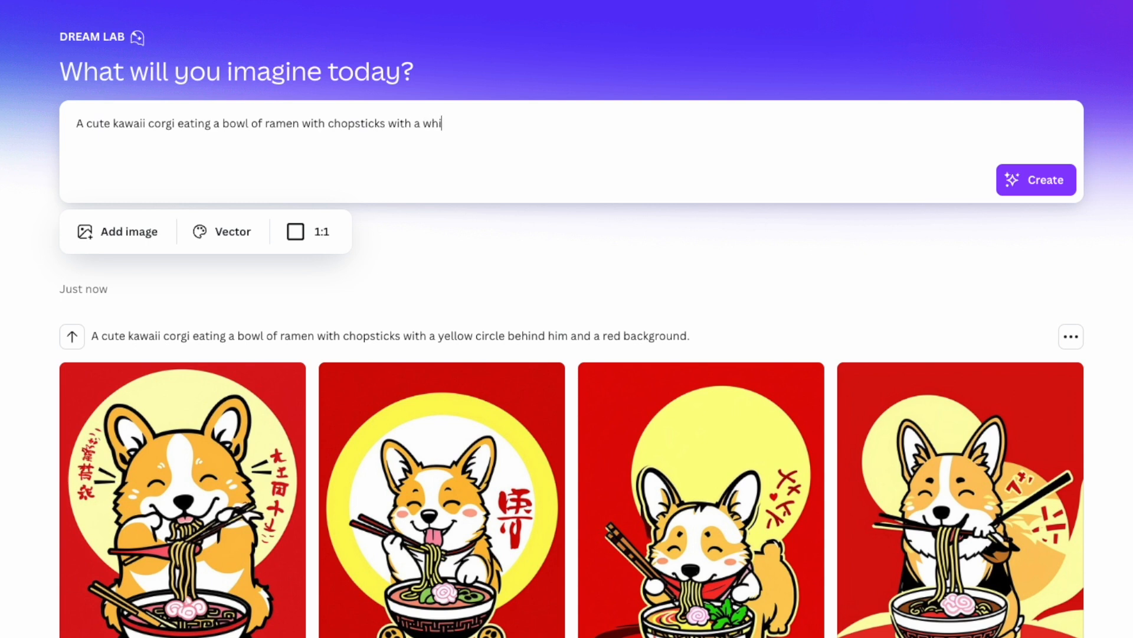
pyautogui.write('ackground')
pyautogui.click(1061, 187)
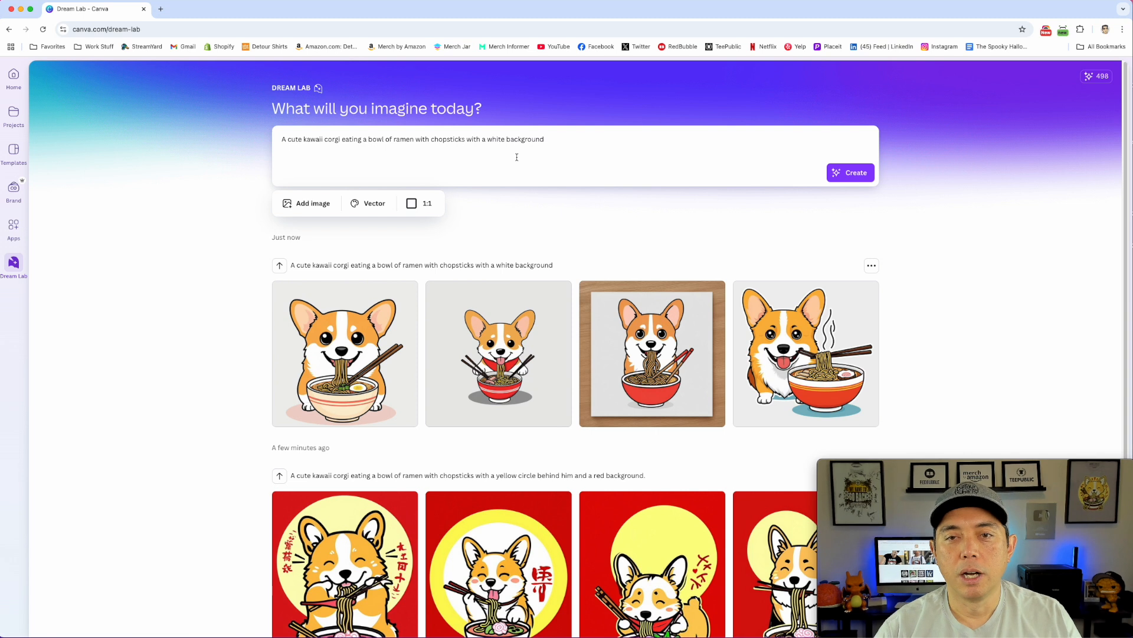
# Copy the white-background corgi prompt, submit it to Sticker Whiz in ChatGPT, and return to the Canva Dream Lab results.
pyautogui.tripleClick(461, 137)
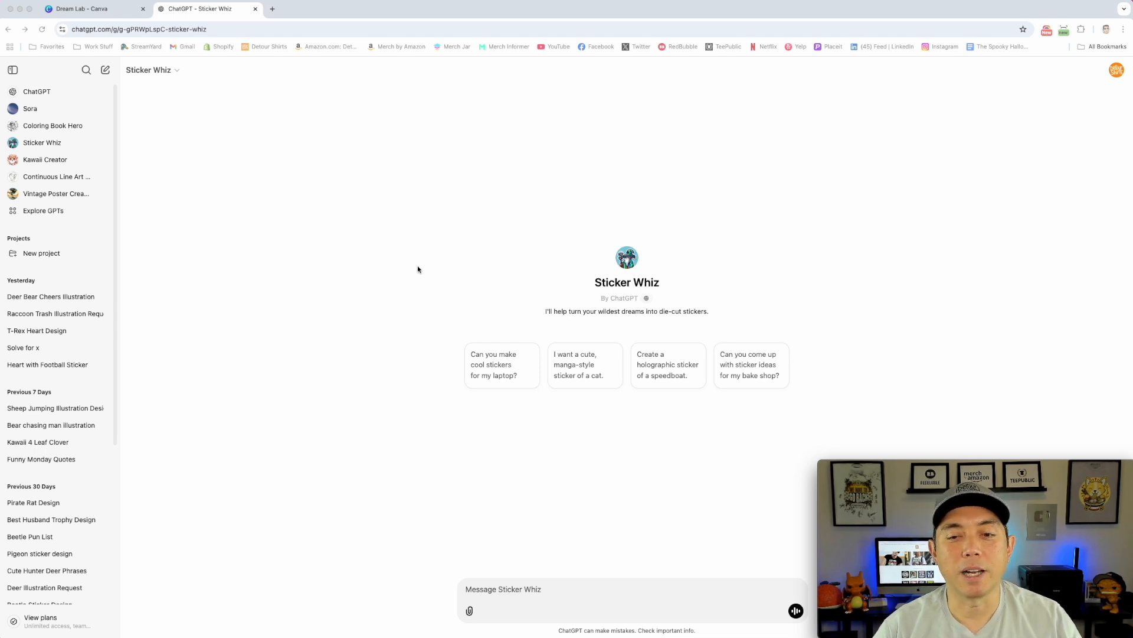
pyautogui.click(112, 12)
pyautogui.tripleClick(392, 139)
pyautogui.press('super+c')
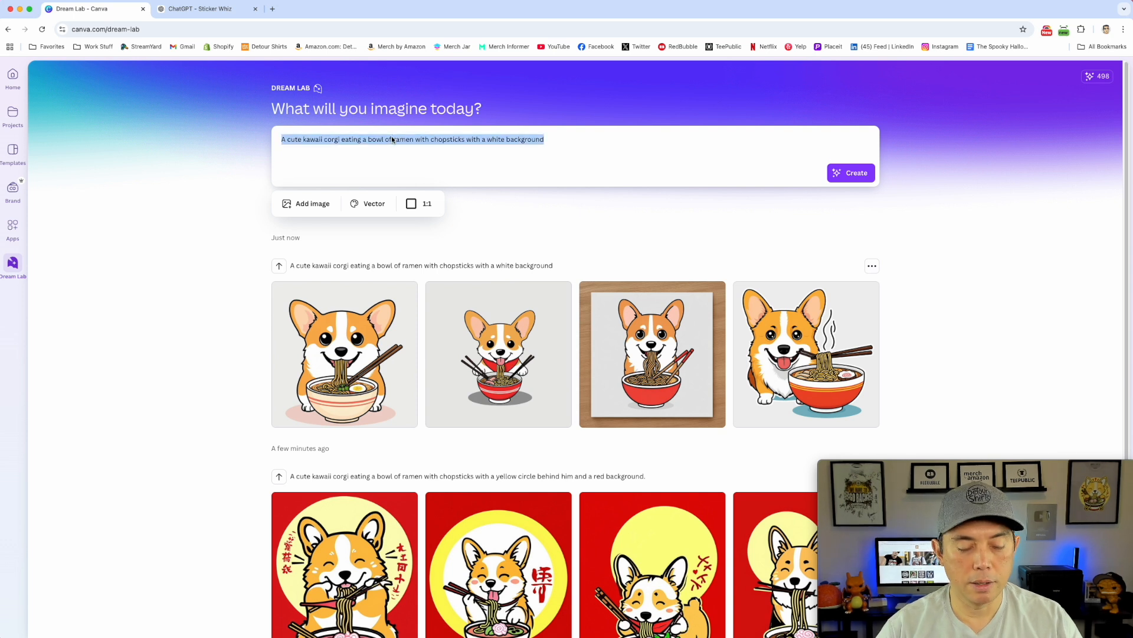
pyautogui.click(221, 15)
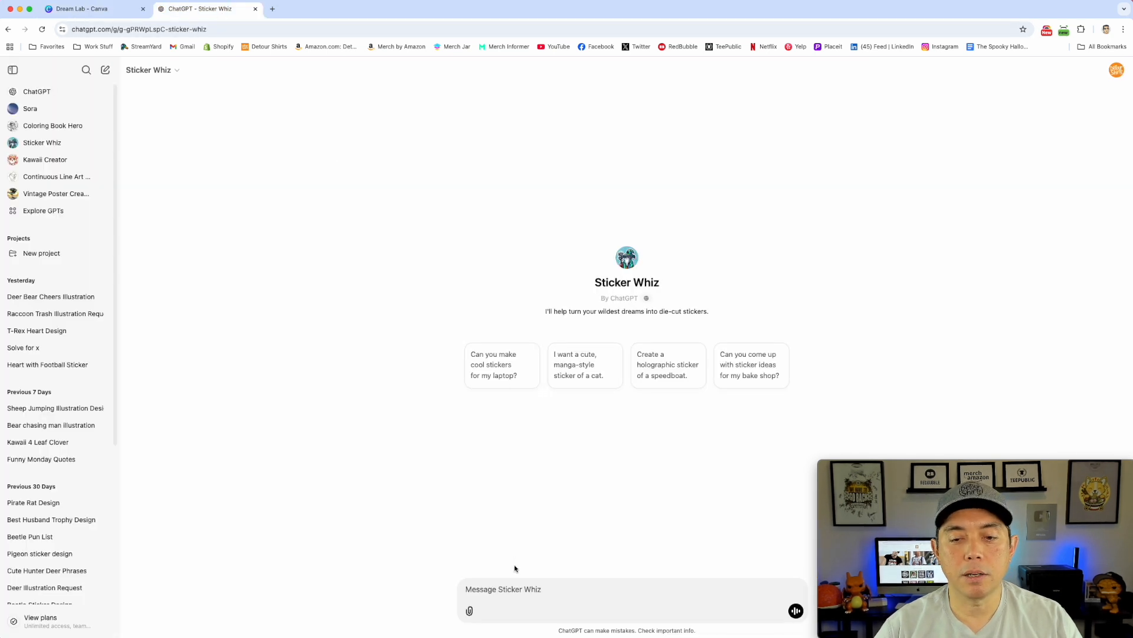
pyautogui.press('super+v')
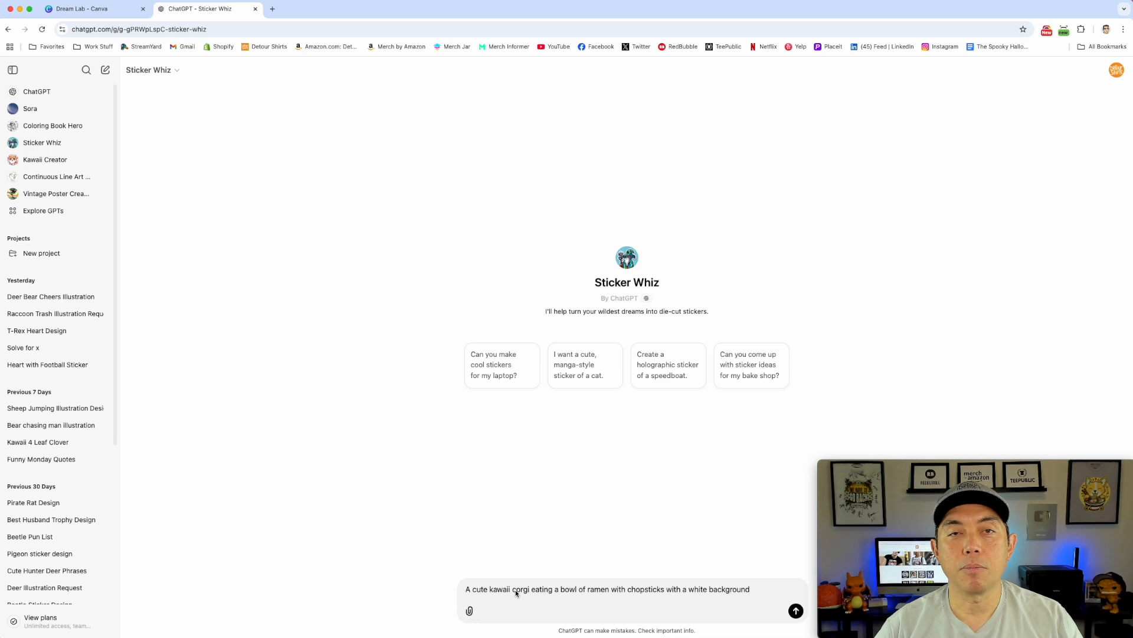
pyautogui.click(795, 611)
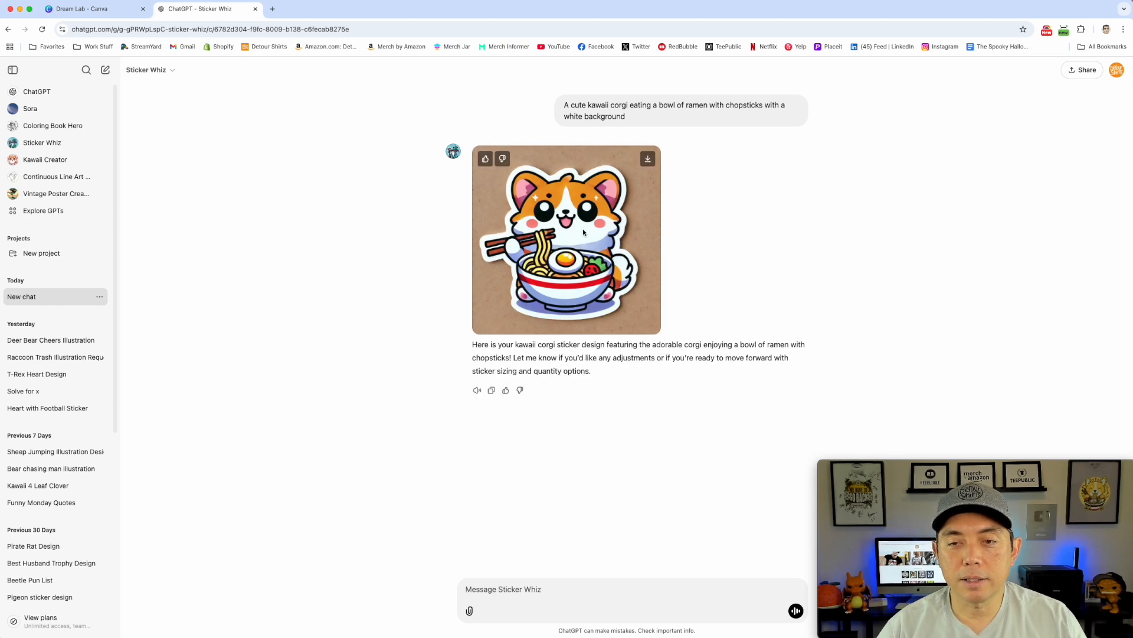
pyautogui.click(93, 11)
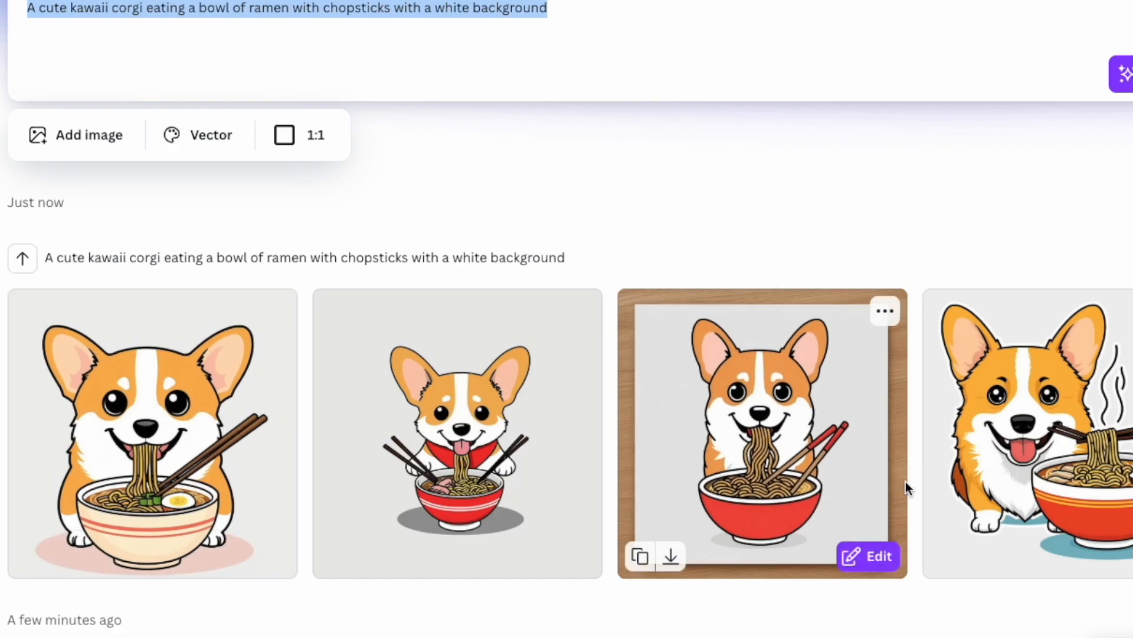
# Compare the white-background Dream Lab results with the enlarged corgi sticker from Sticker Whiz in ChatGPT, and return to Dream Lab.
pyautogui.scroll(-4, 383, 346)
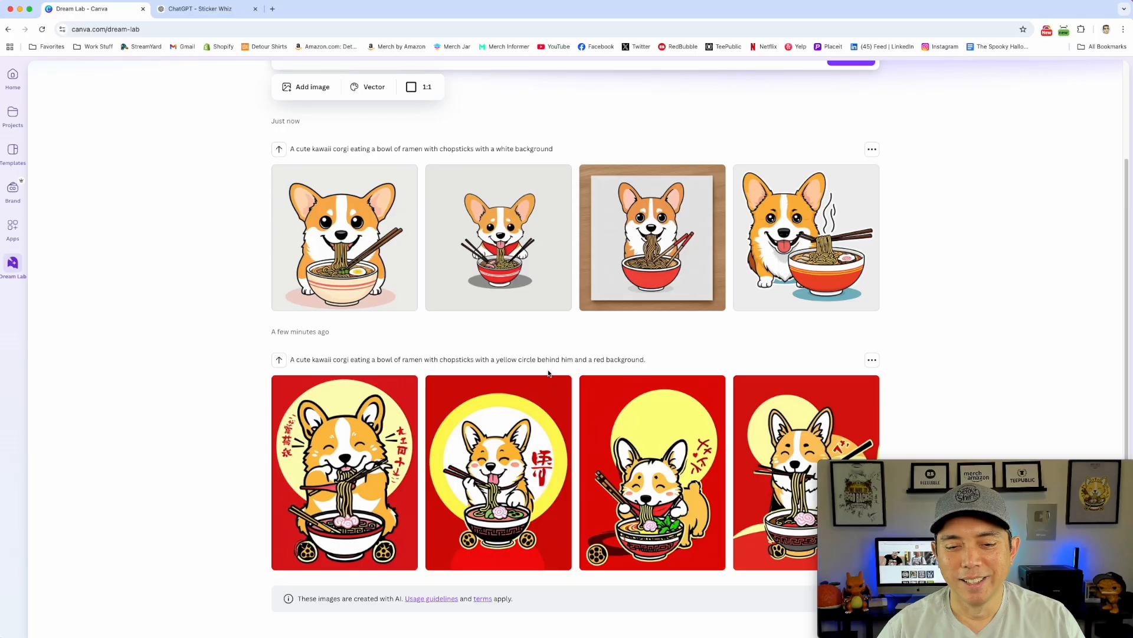
pyautogui.scroll(3, 720, 31)
pyautogui.click(234, 9)
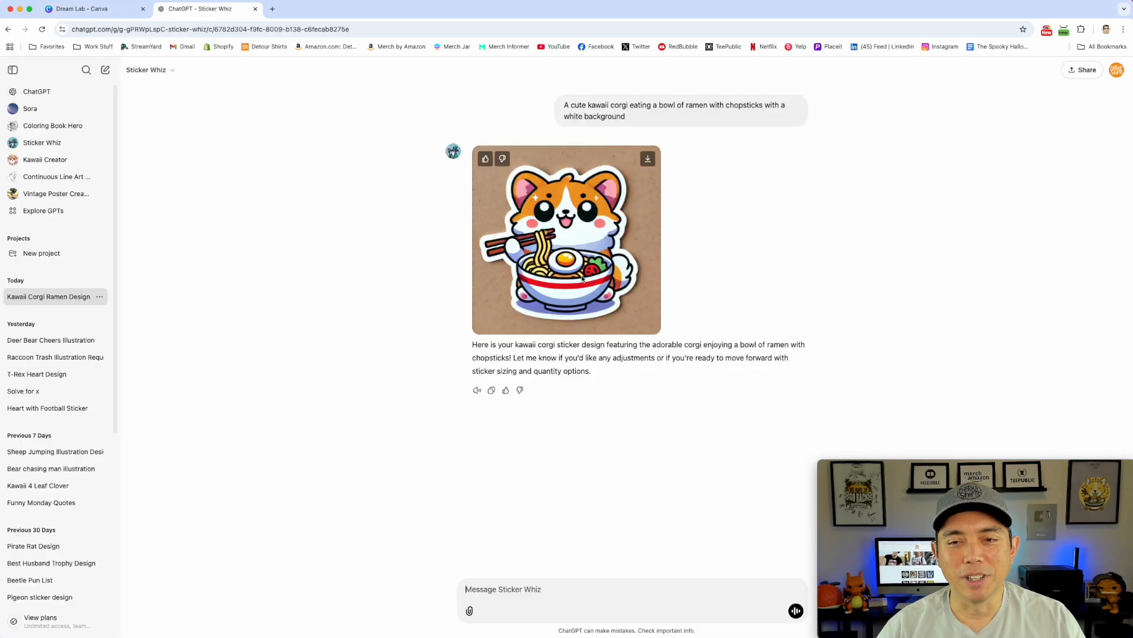
pyautogui.click(609, 229)
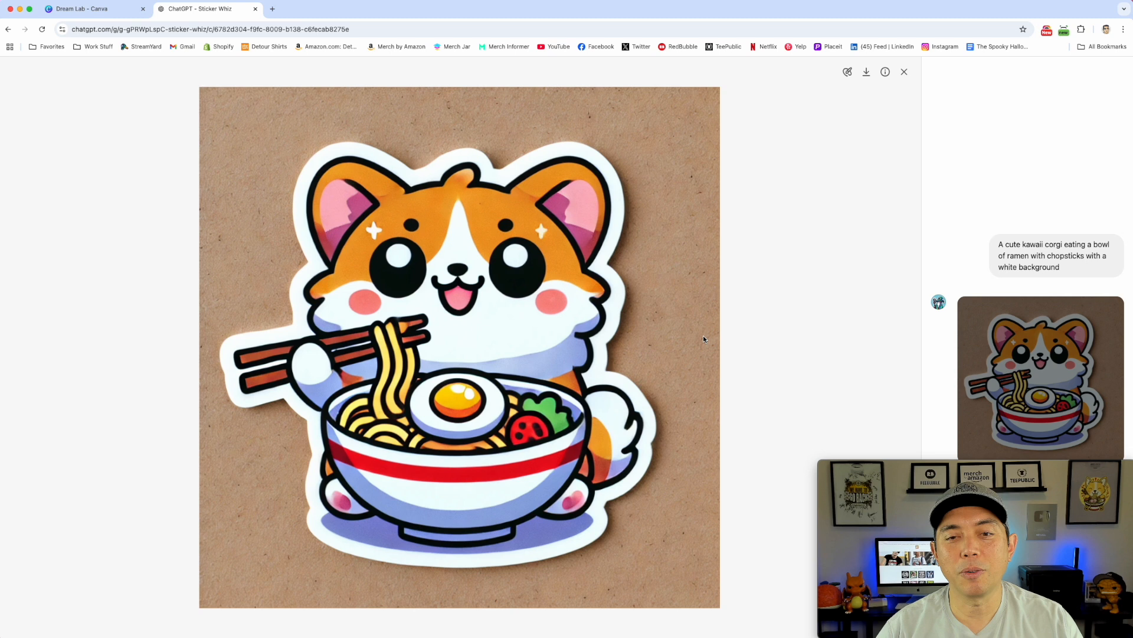
pyautogui.click(86, 9)
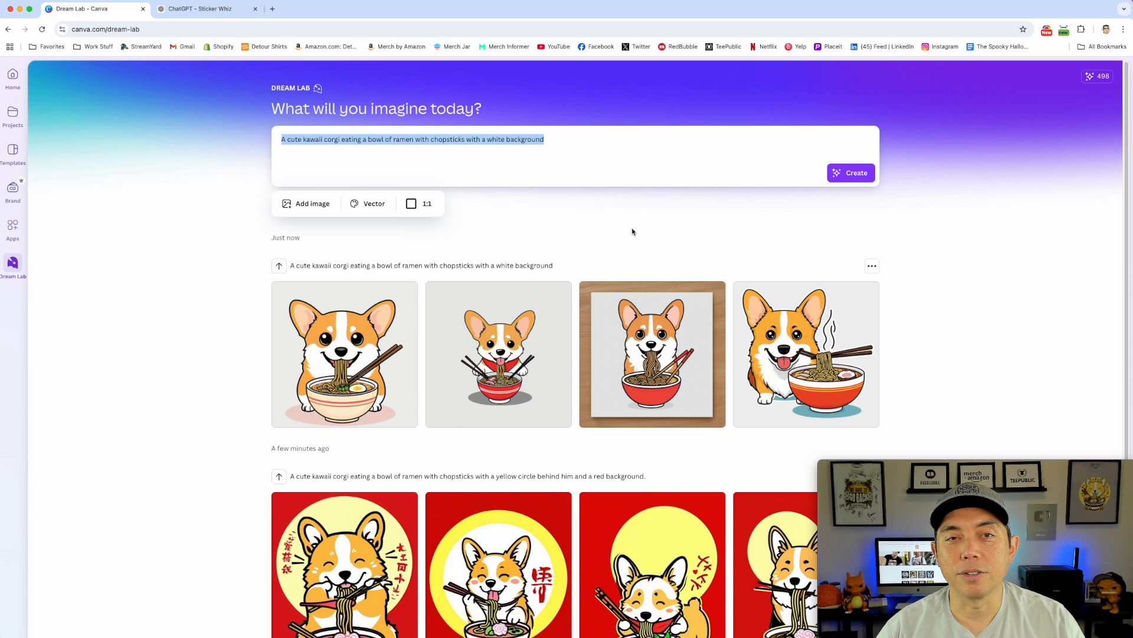
# Review the options offered for the white-background generation and for the second red-background corgi image.
pyautogui.click(872, 266)
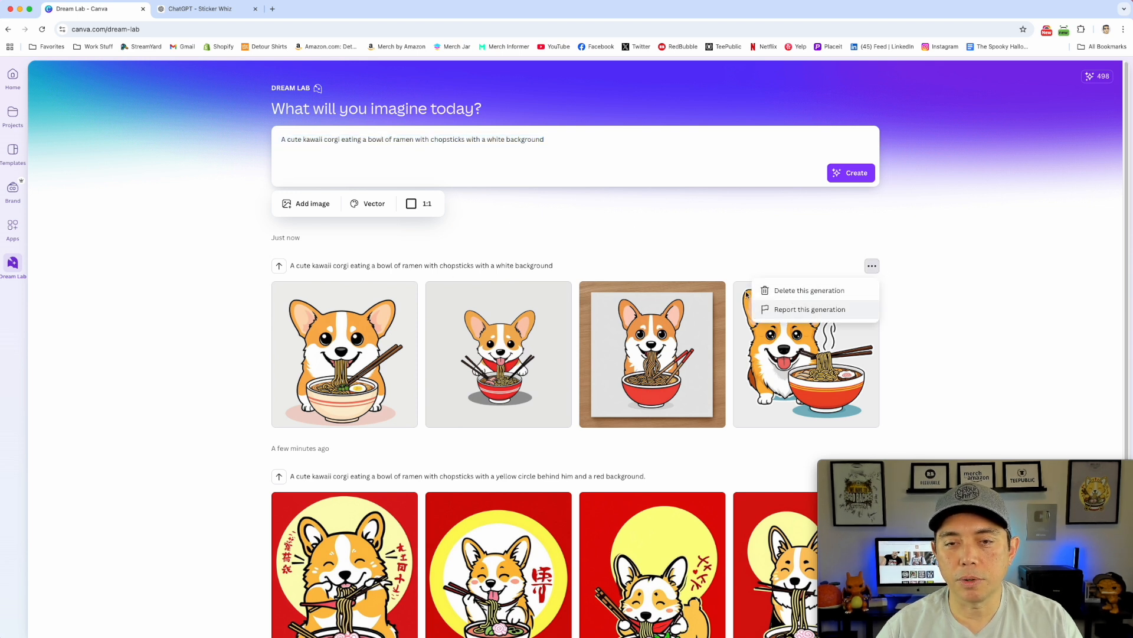
pyautogui.click(575, 231)
pyautogui.scroll(-2, 585, 343)
pyautogui.moveTo(478, 451)
pyautogui.click(560, 386)
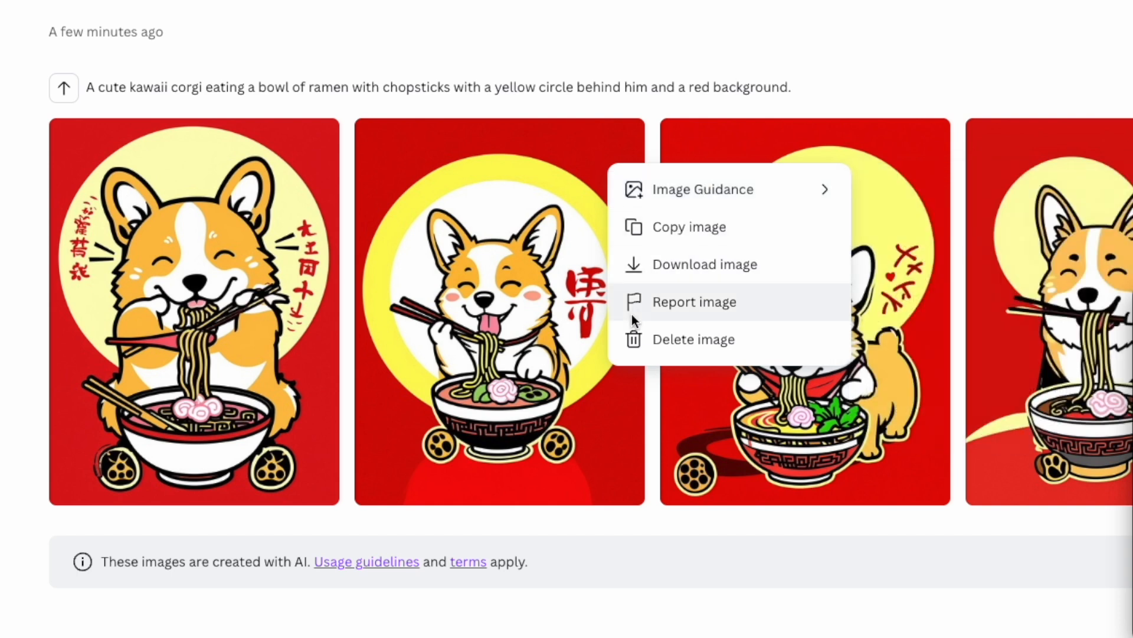
pyautogui.moveTo(631, 378)
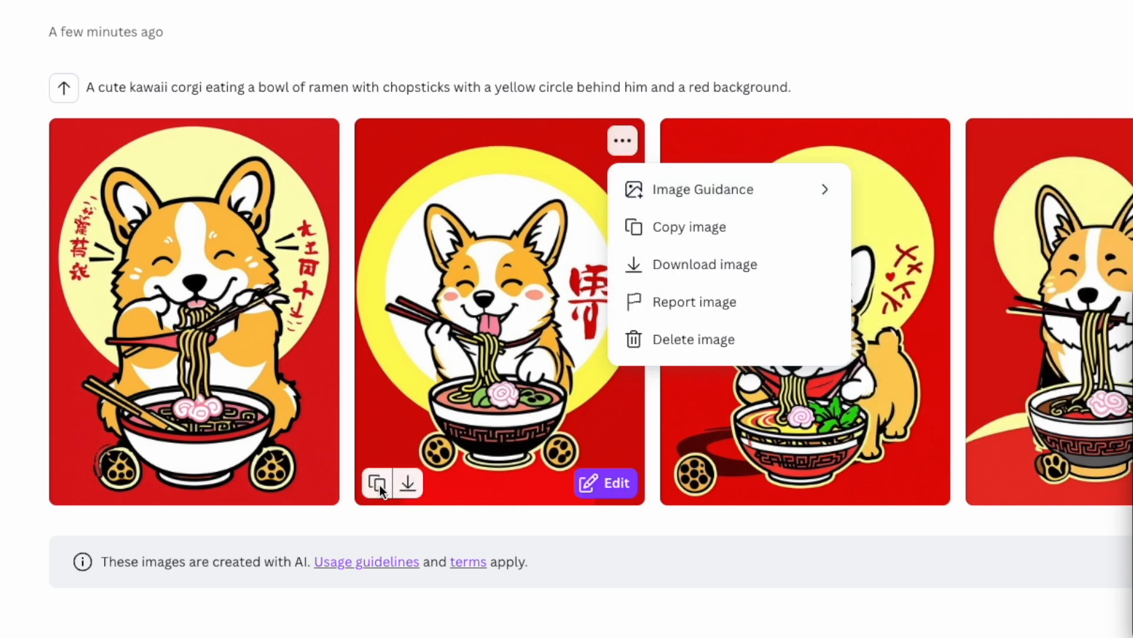
# Download the second red-background corgi image, inspect the downloaded file and its file info, and close both windows.
pyautogui.click(407, 483)
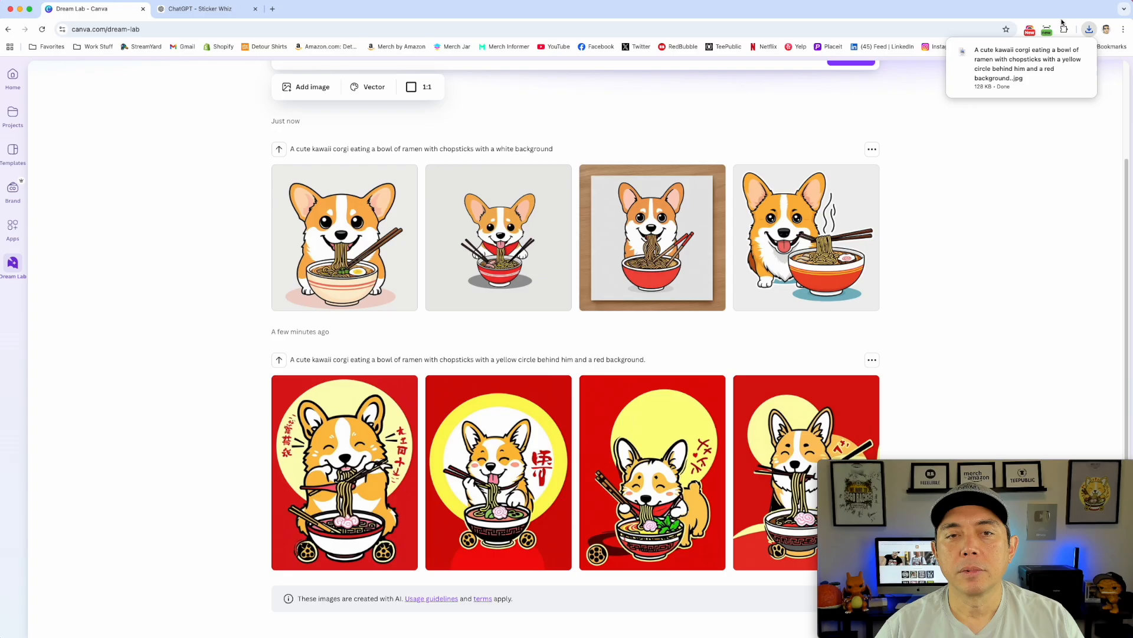
pyautogui.moveTo(1057, 54)
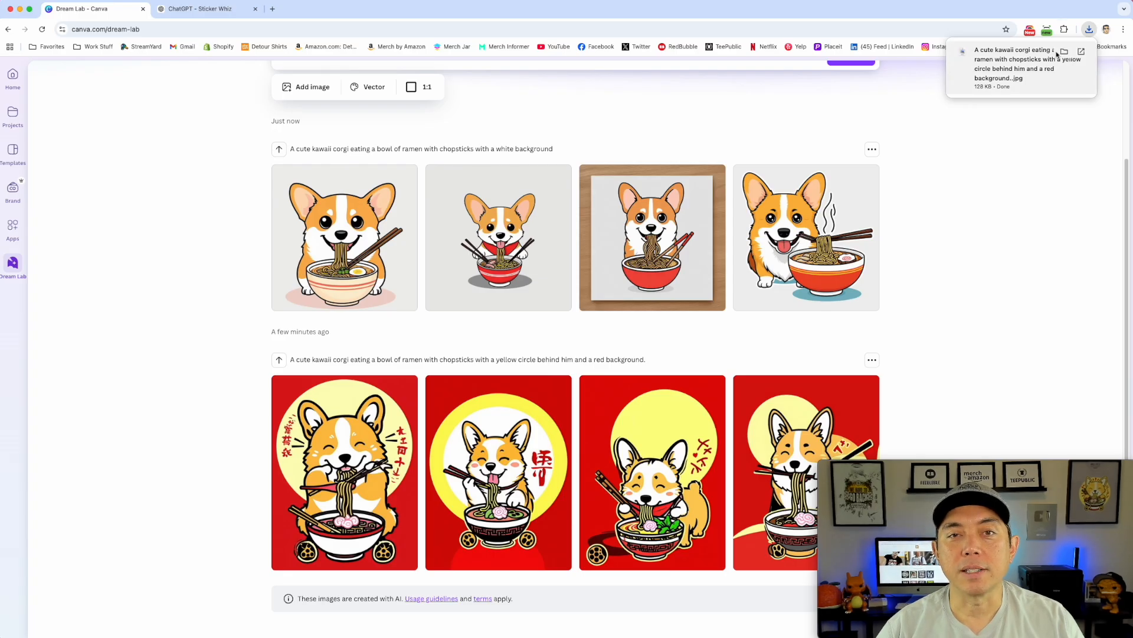
pyautogui.click(1057, 54)
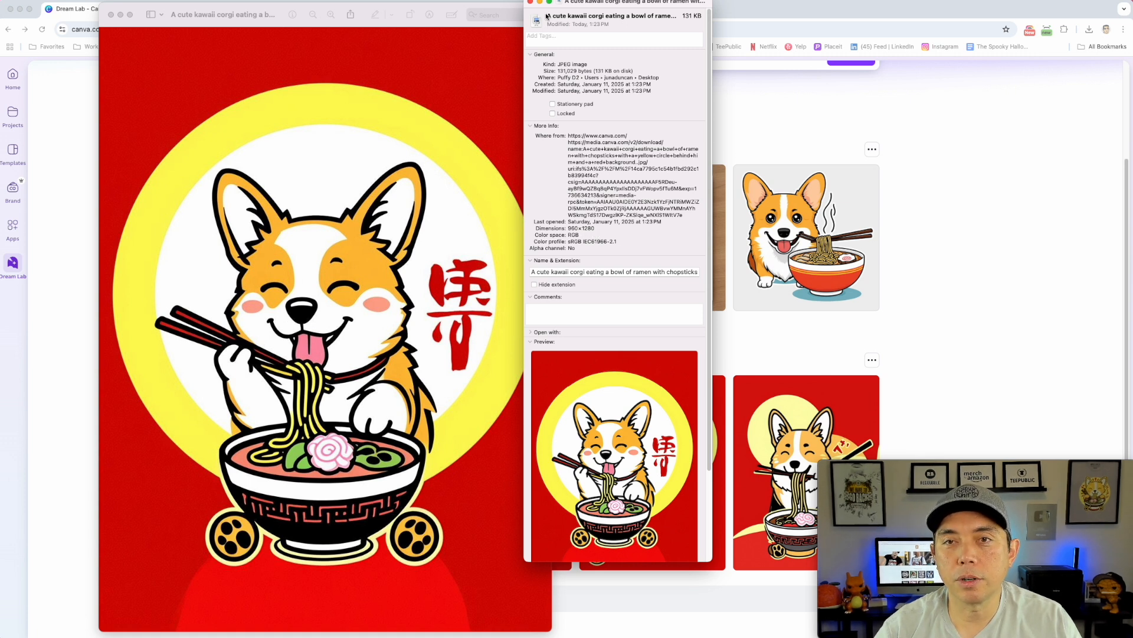
pyautogui.click(530, 2)
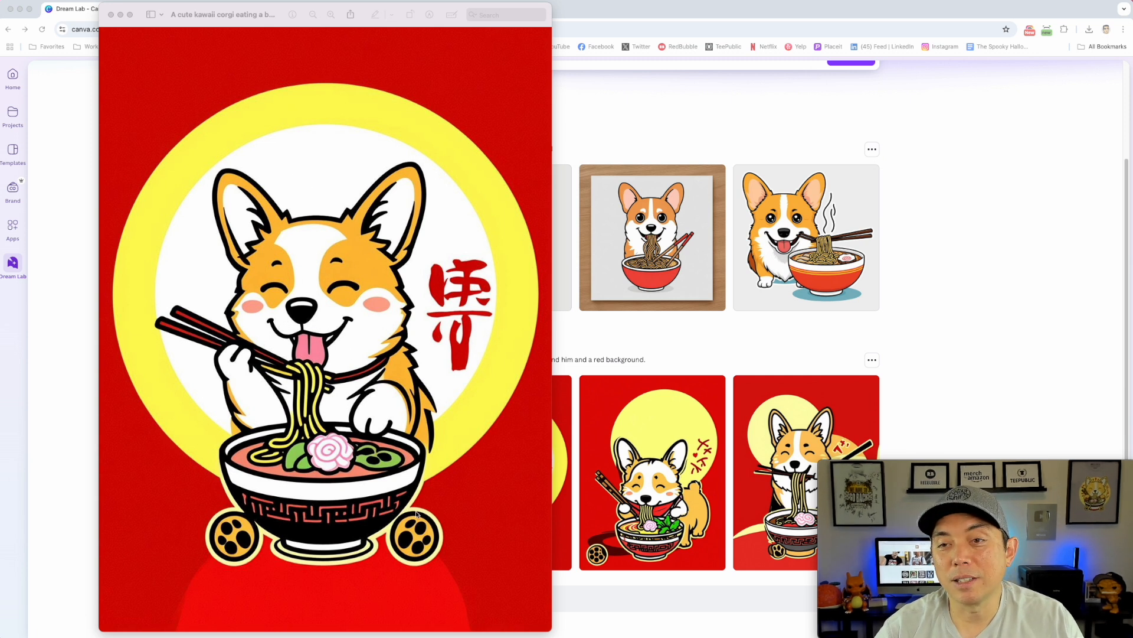
pyautogui.click(111, 15)
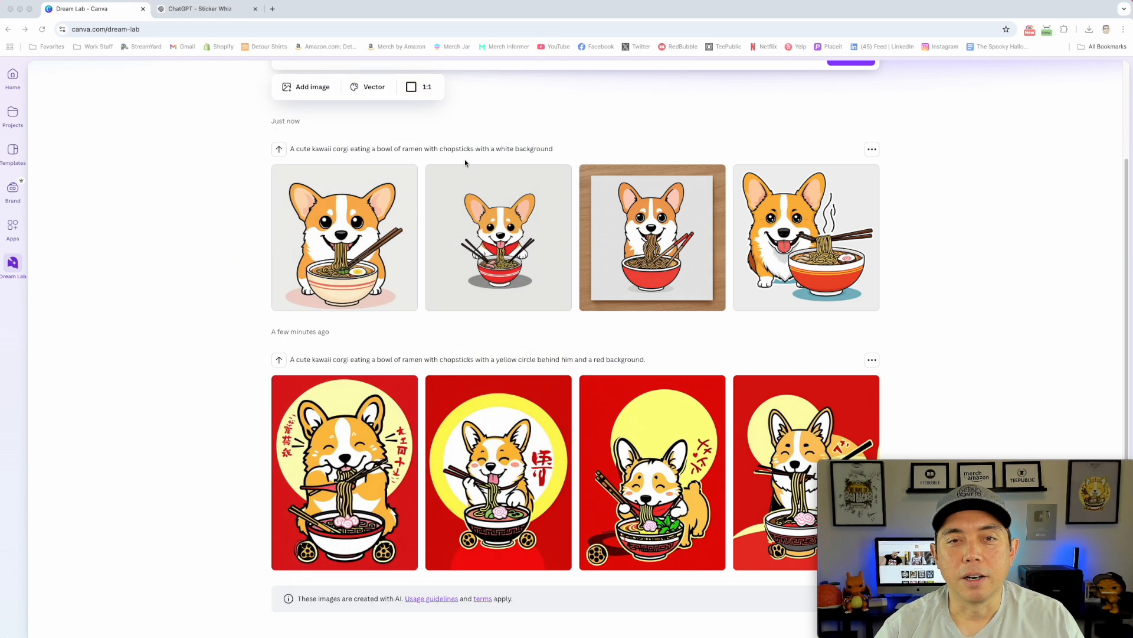
# Open the second red-background corgi image, with the white-filled yellow circle, for editing in a new Canva design.
pyautogui.scroll(2, 485, 300)
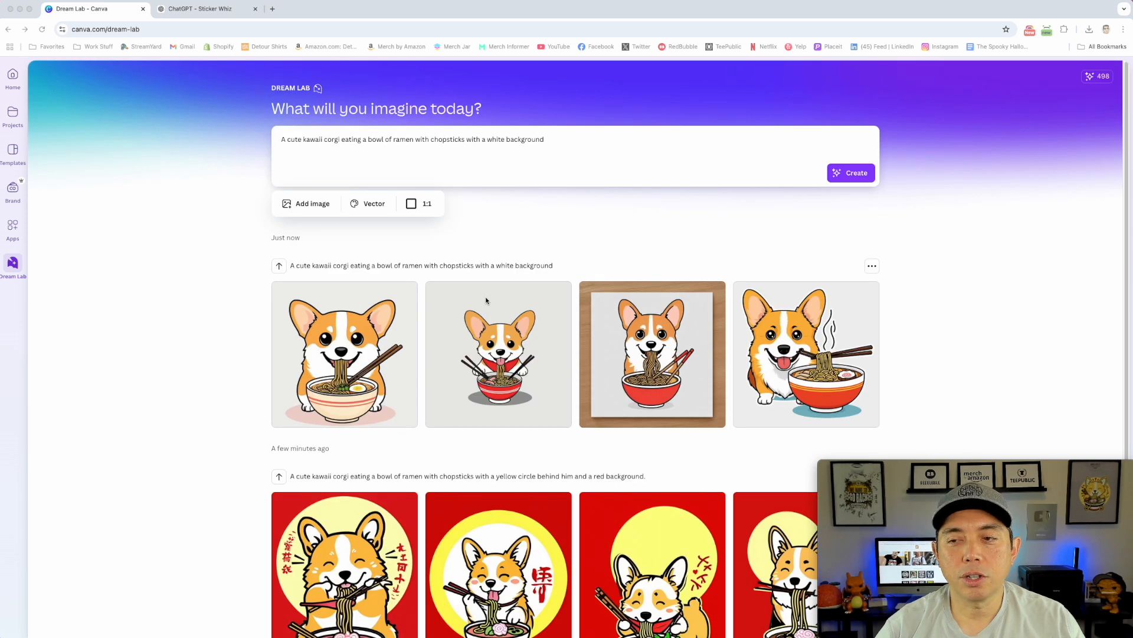
pyautogui.scroll(-2, 485, 300)
pyautogui.click(452, 265)
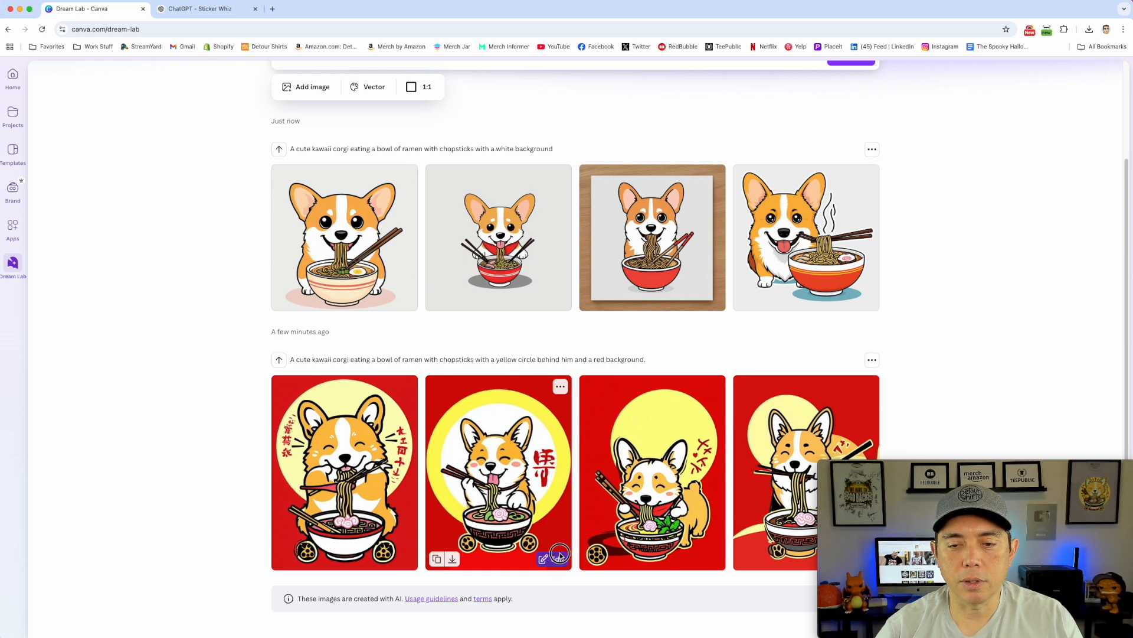
pyautogui.click(555, 558)
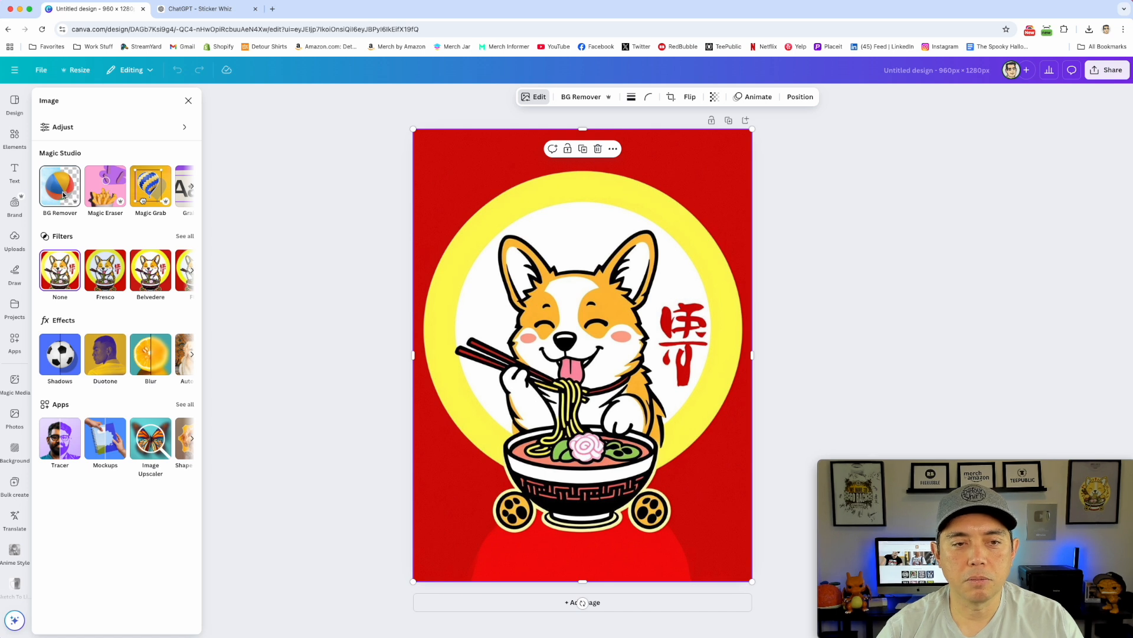
# Erase the two paw-print circles beside the ramen bowl using Magic Eraser's brush at size 20.
pyautogui.click(112, 191)
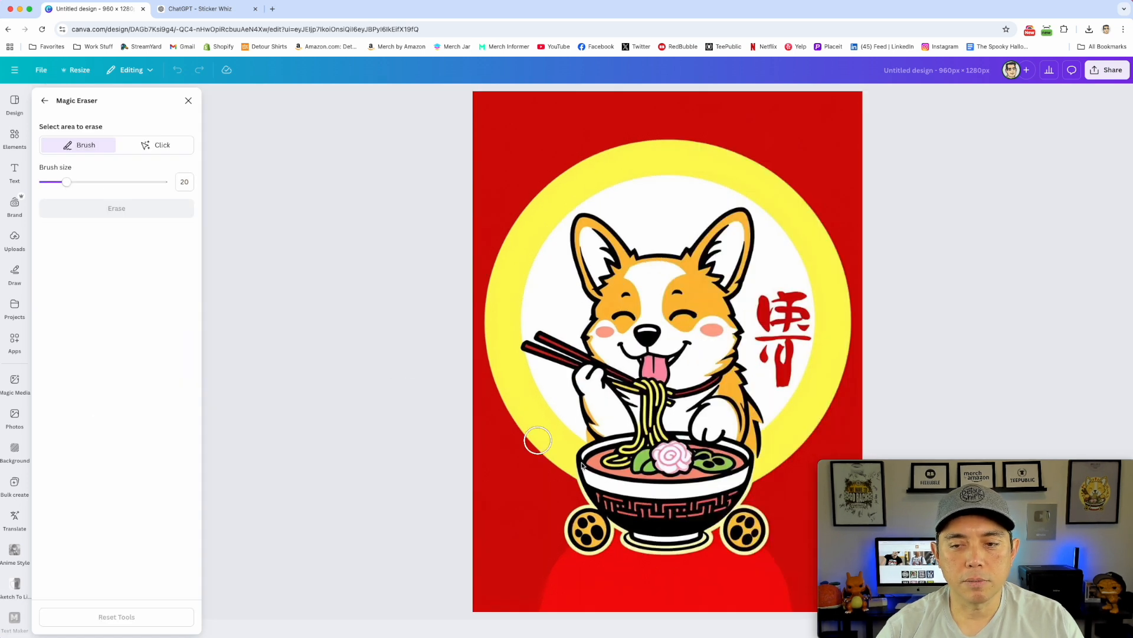
pyautogui.moveTo(762, 518)
pyautogui.mouseDown()
pyautogui.moveTo(733, 533)
pyautogui.moveTo(748, 514)
pyautogui.moveTo(736, 542)
pyautogui.moveTo(765, 534)
pyautogui.mouseUp()
pyautogui.moveTo(587, 523)
pyautogui.mouseDown()
pyautogui.moveTo(580, 547)
pyautogui.moveTo(563, 523)
pyautogui.moveTo(598, 552)
pyautogui.mouseUp()
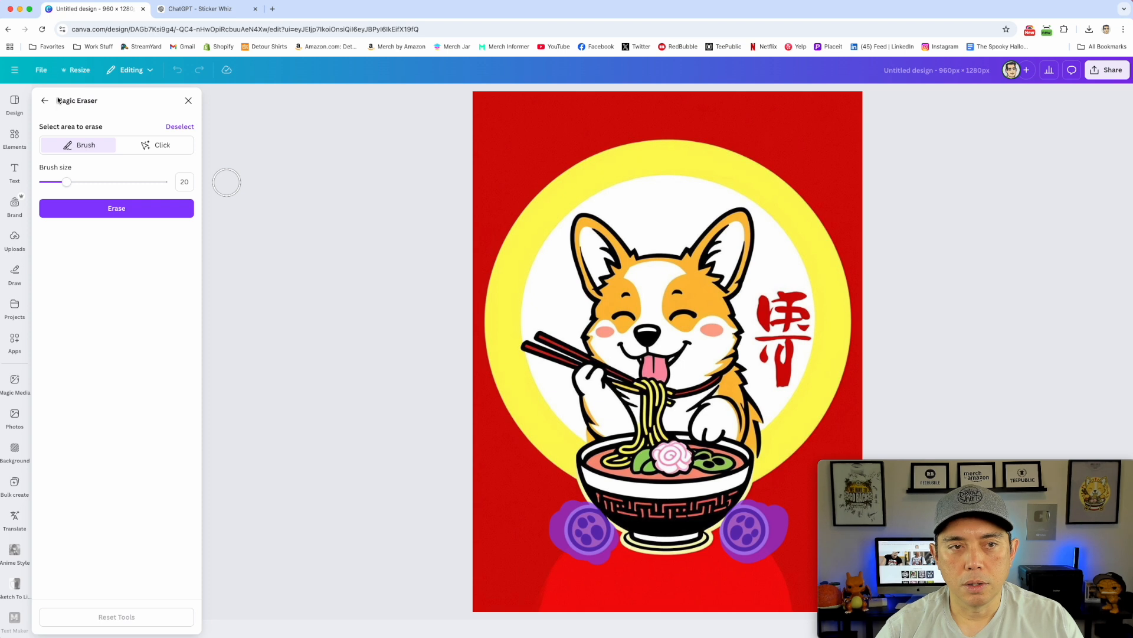
pyautogui.click(103, 216)
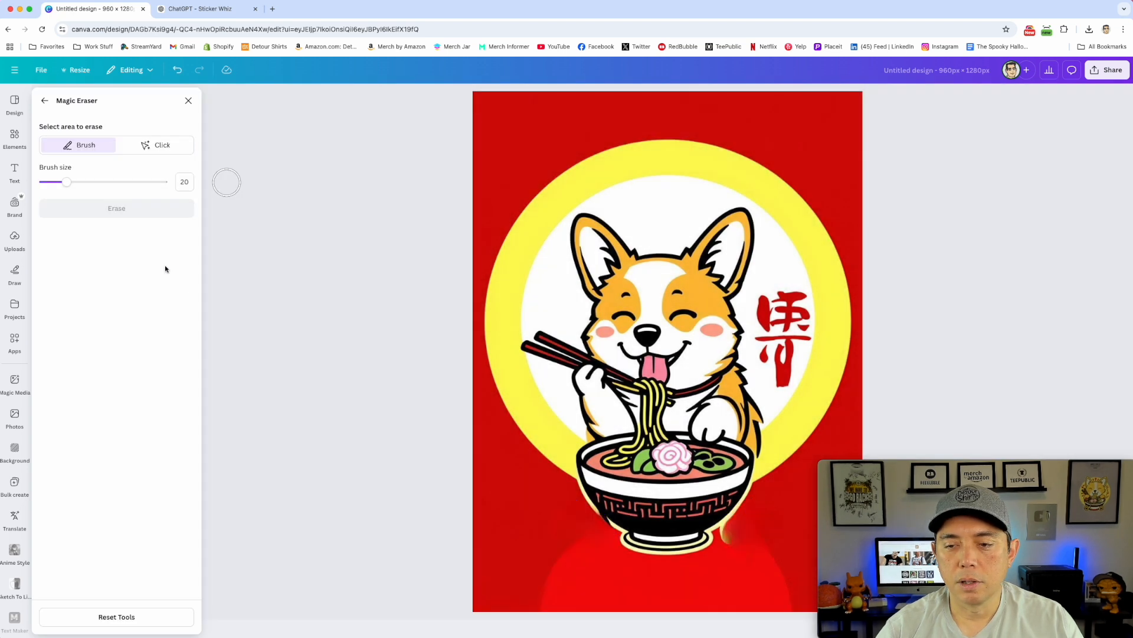
pyautogui.click(45, 101)
# Remove the image's red background with BG Remover and check the Magic Expand options without applying them.
pyautogui.click(53, 194)
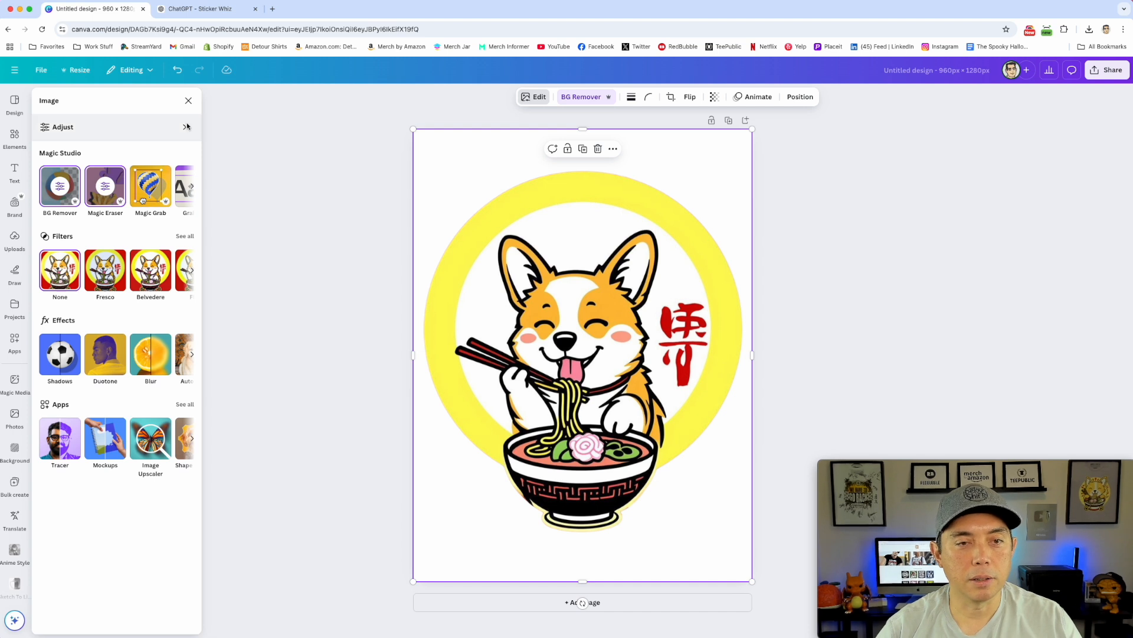
pyautogui.click(192, 187)
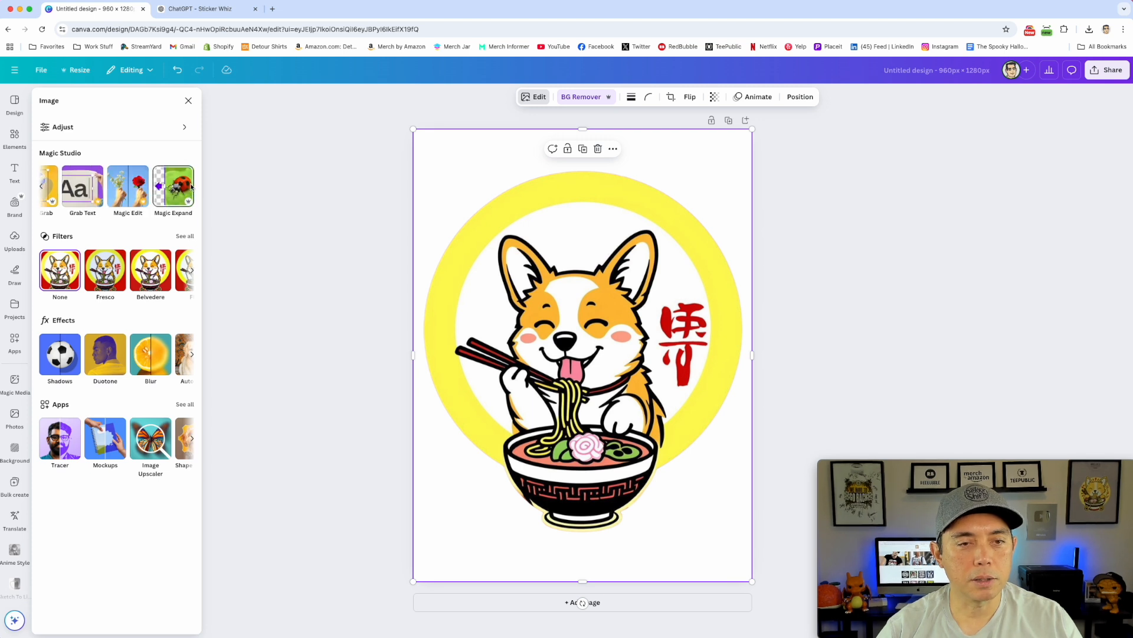
pyautogui.click(188, 187)
pyautogui.click(44, 100)
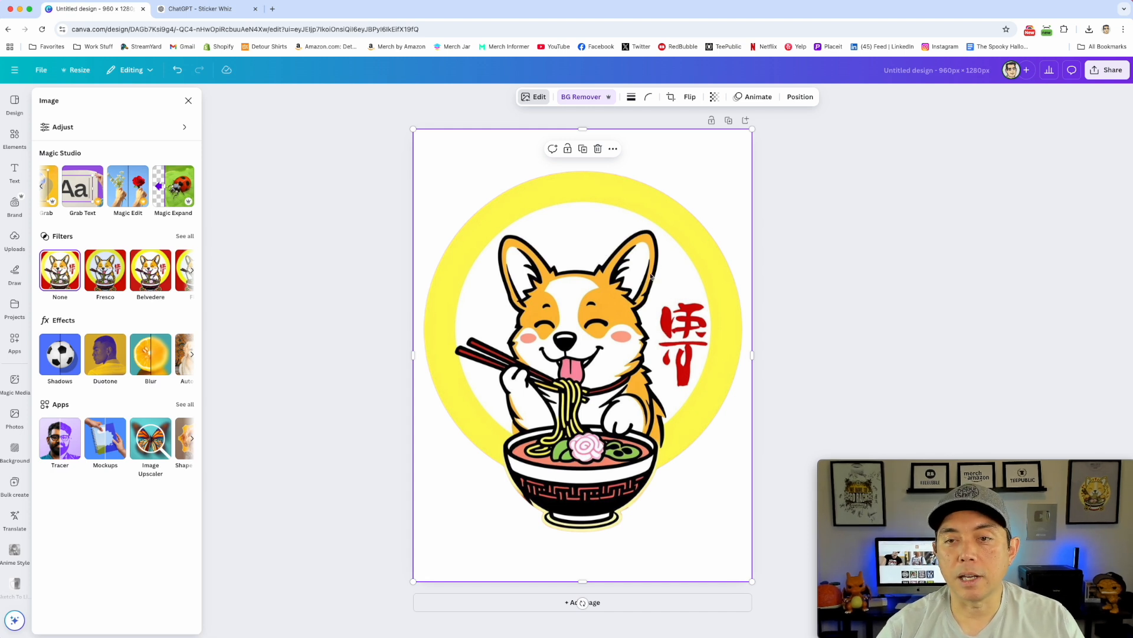
# Download the design as a PNG with a transparent background at size 3.125, giving 3,000 × 4,000 px.
pyautogui.click(1095, 71)
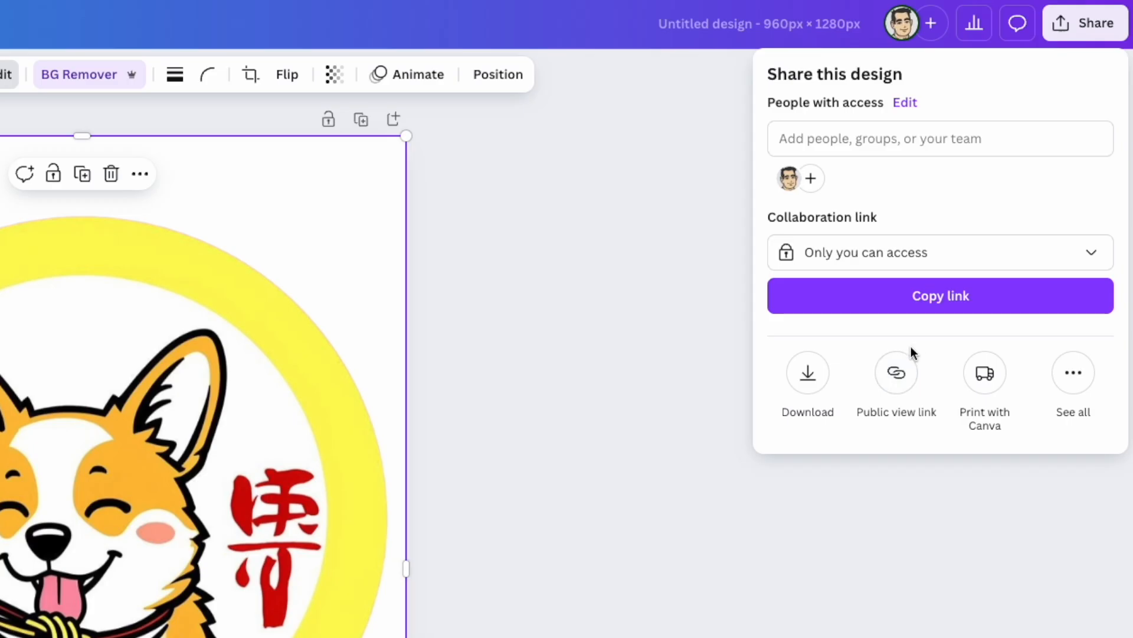
pyautogui.click(808, 373)
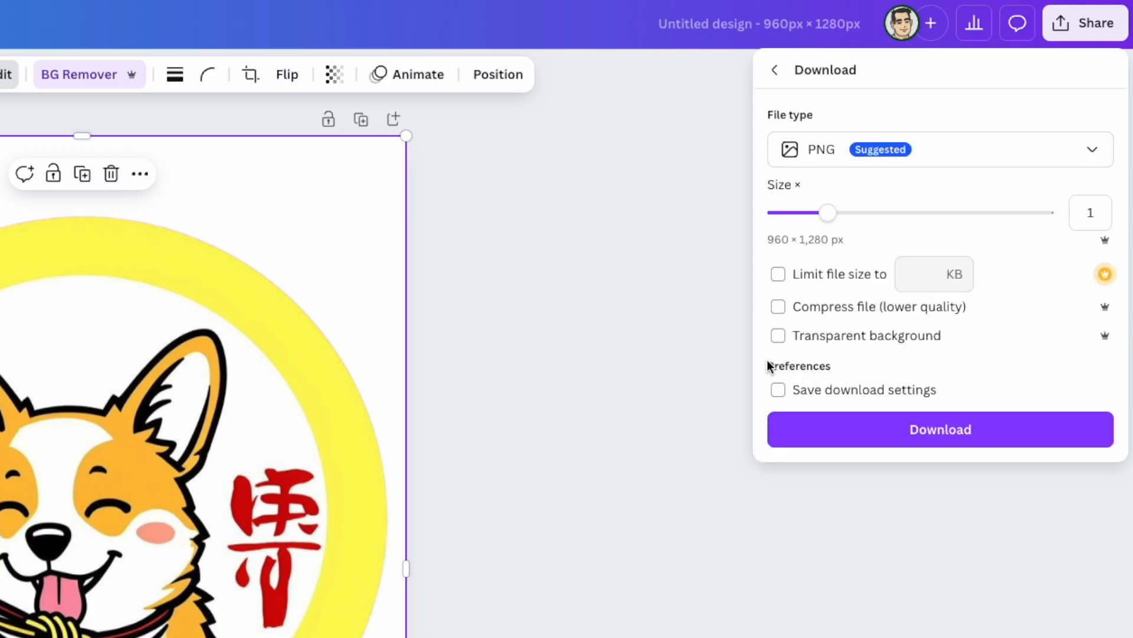
pyautogui.click(771, 339)
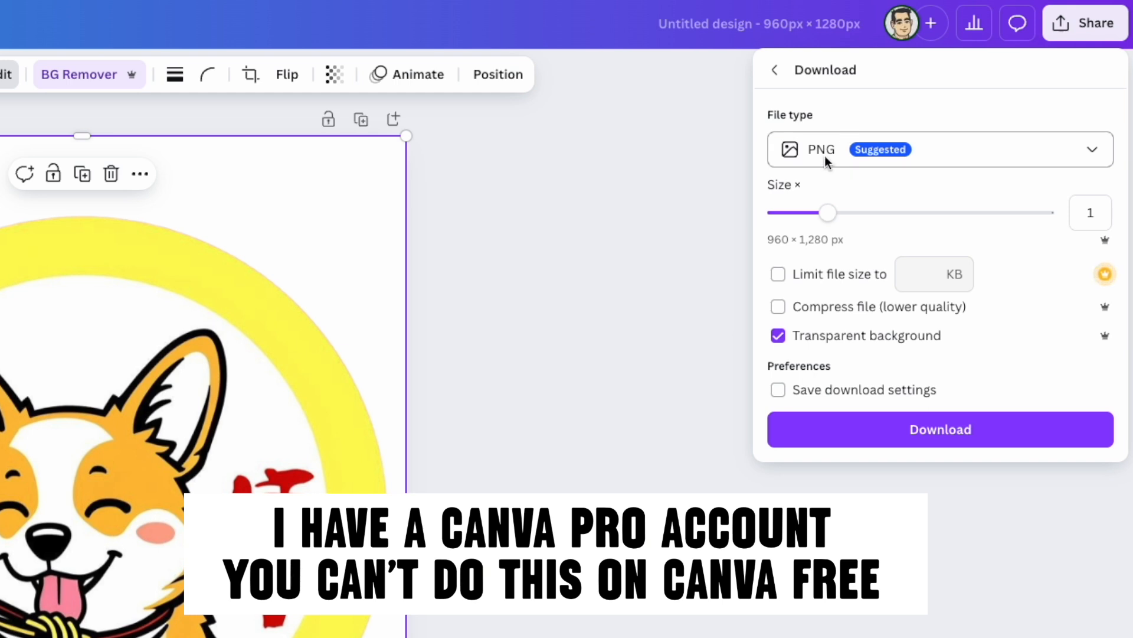
pyautogui.moveTo(828, 212); pyautogui.dragTo(1083, 197)
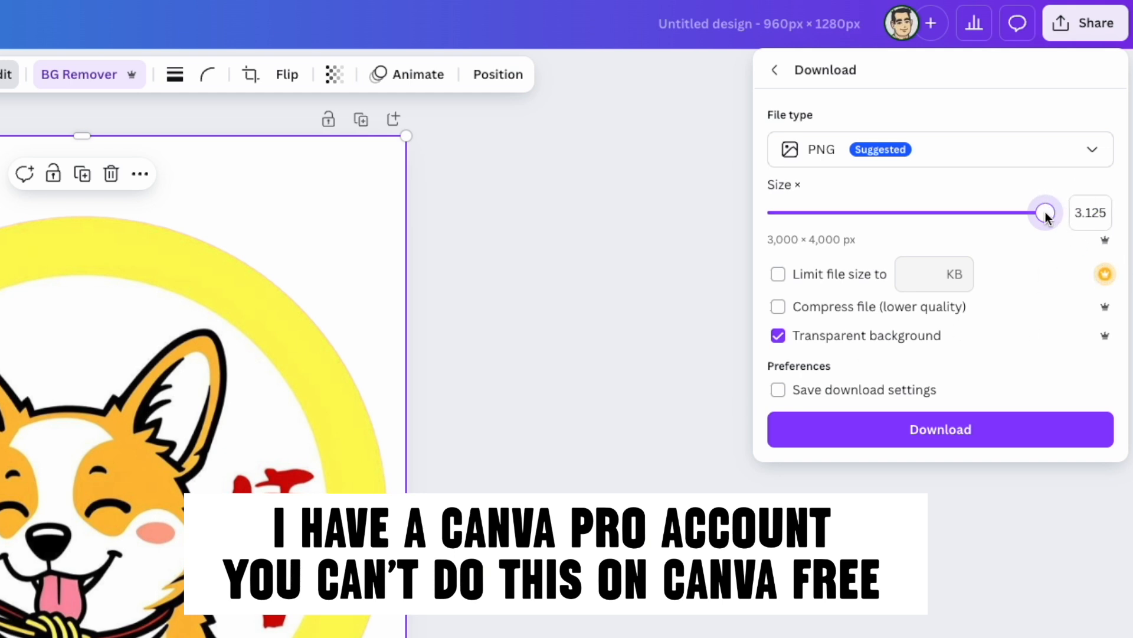
pyautogui.click(951, 431)
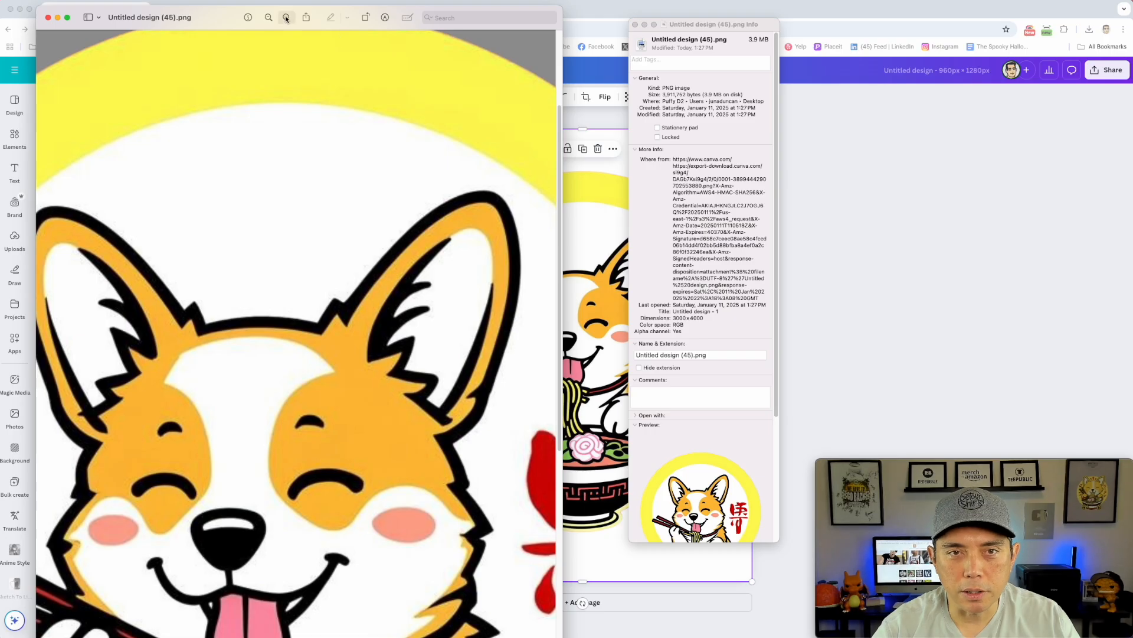
# Inspect the line quality of the downloaded transparent PNG up close and as a whole.
pyautogui.click(287, 17)
pyautogui.click(286, 17)
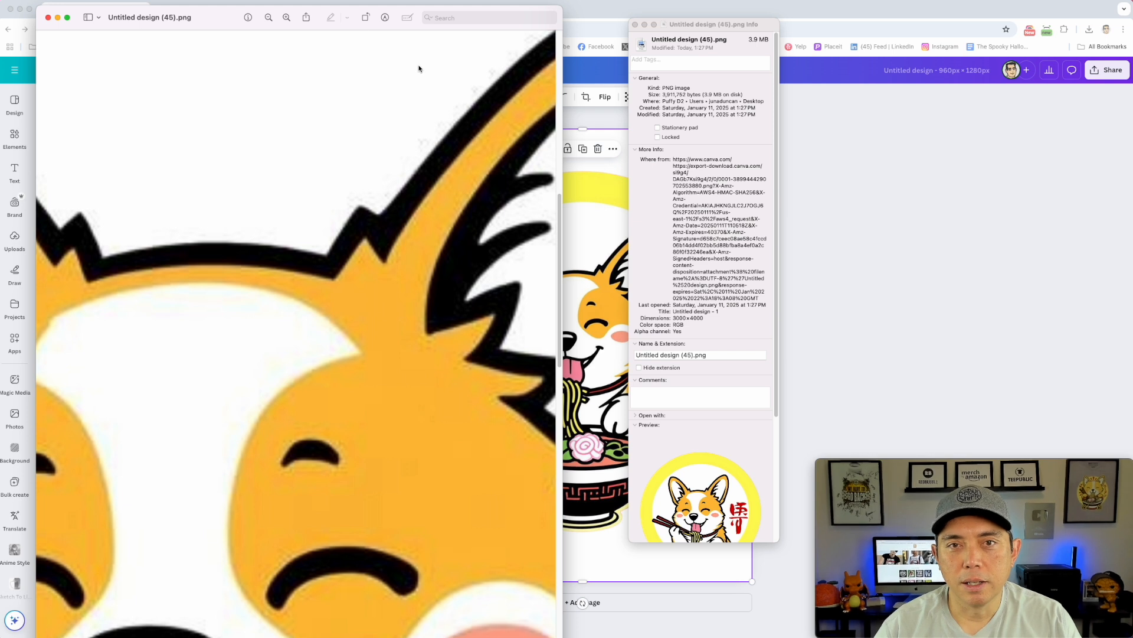
pyautogui.click(269, 18)
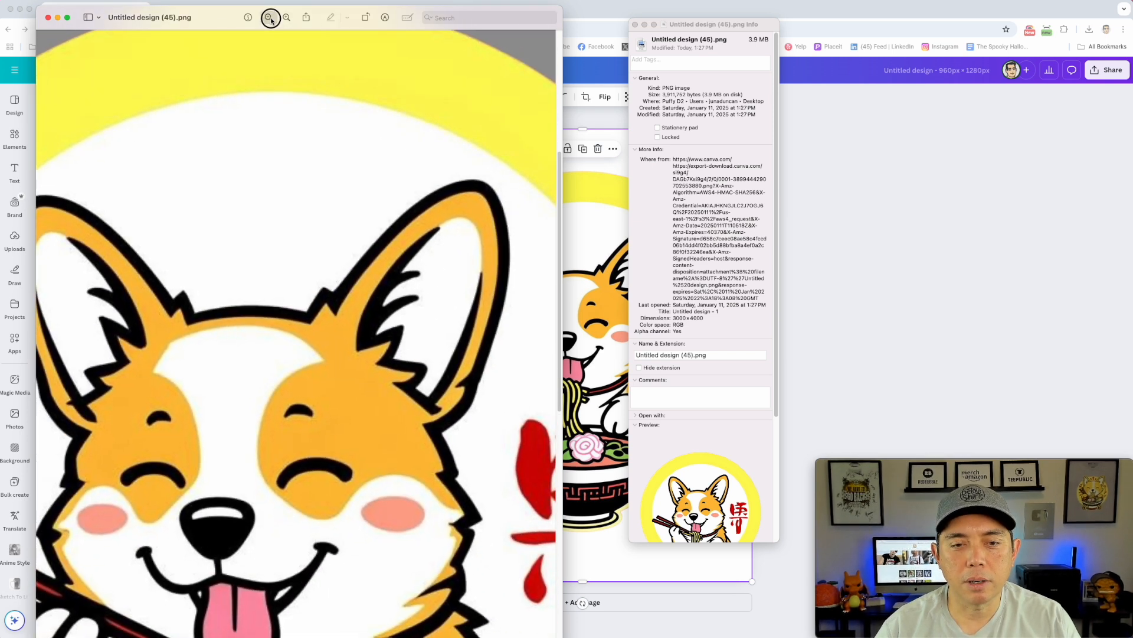
pyautogui.click(269, 17)
pyautogui.click(269, 17)
pyautogui.click(270, 18)
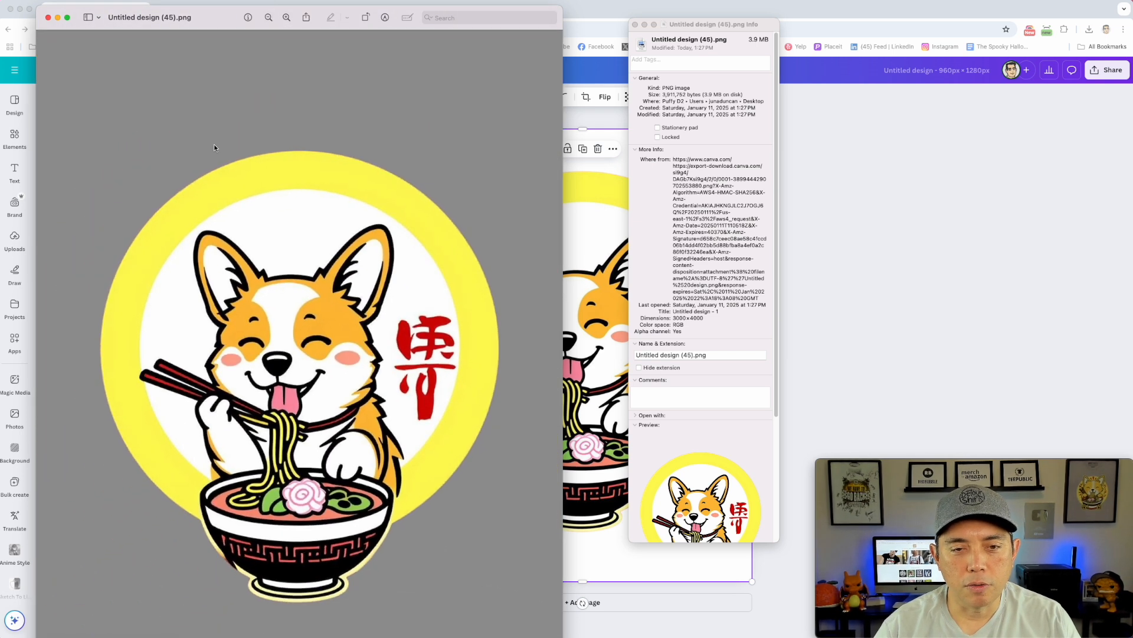
# Compare the enlarged PNG's detail with the originally downloaded corgi image, and close the preview and file info windows.
pyautogui.click(287, 18)
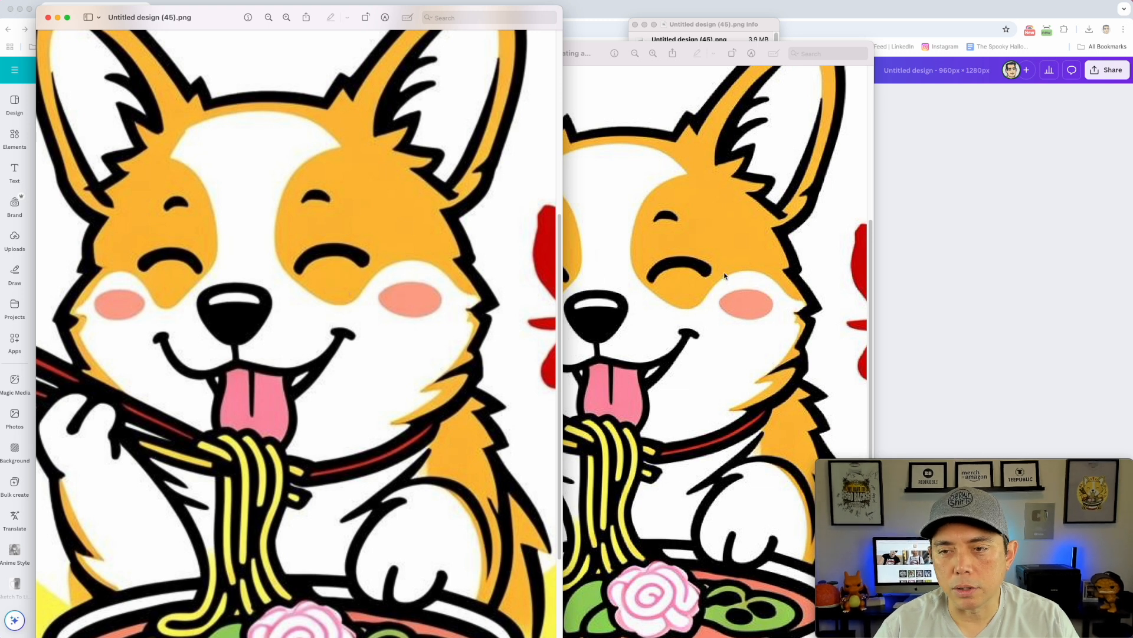
pyautogui.click(707, 282)
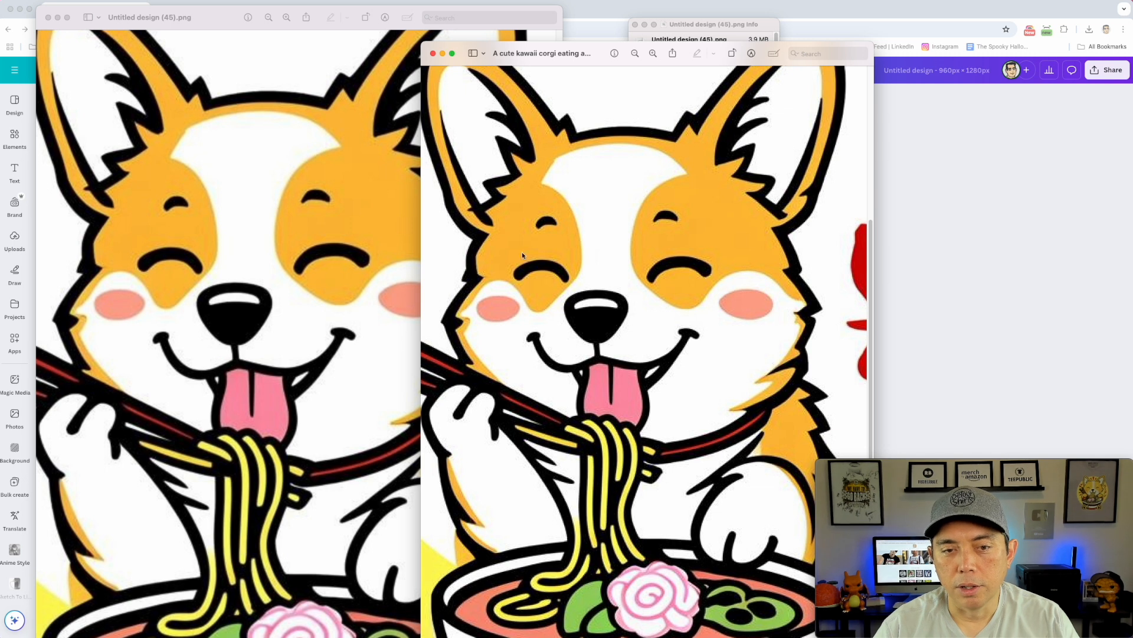
pyautogui.click(321, 207)
pyautogui.press('super+minus')
pyautogui.press('super+minus')
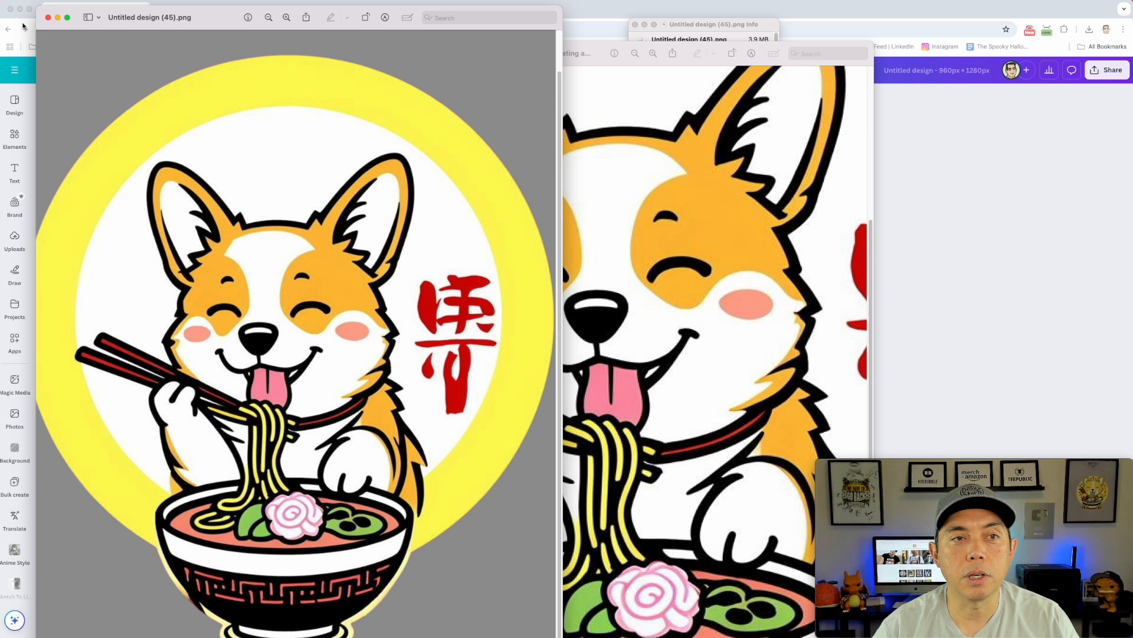
pyautogui.click(49, 18)
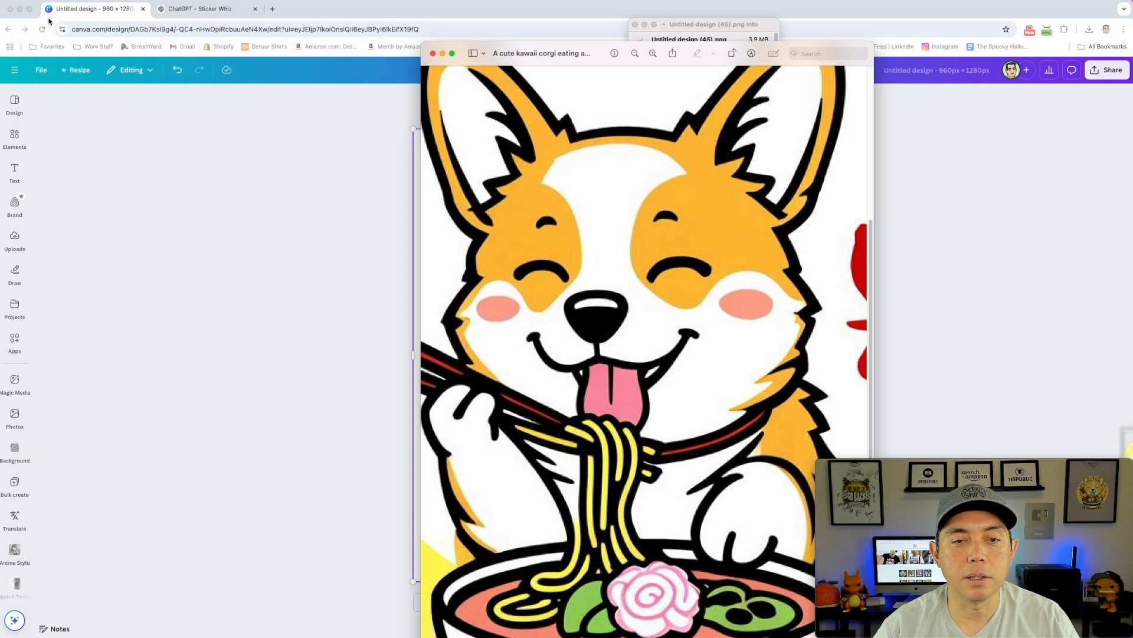
pyautogui.click(433, 53)
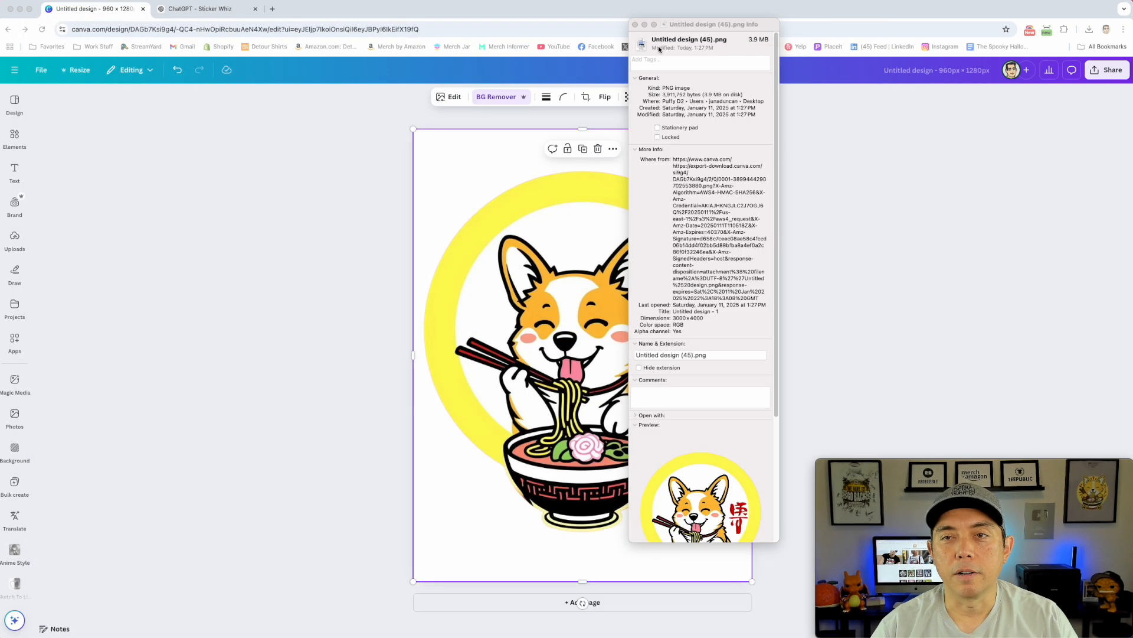
pyautogui.click(635, 24)
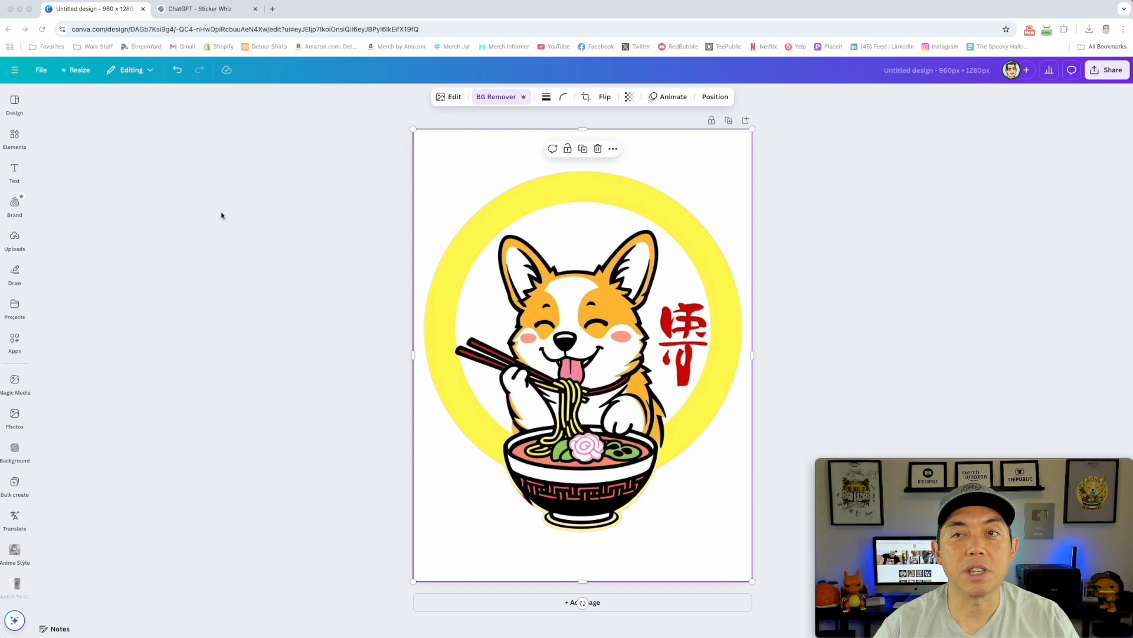
# Return to Dream Lab and generate 1:1 Vector images from "Vintage style t-shirt design with a black background a modern cruise ship and with the text “Cruise Squad”".
pyautogui.click(14, 69)
pyautogui.click(11, 263)
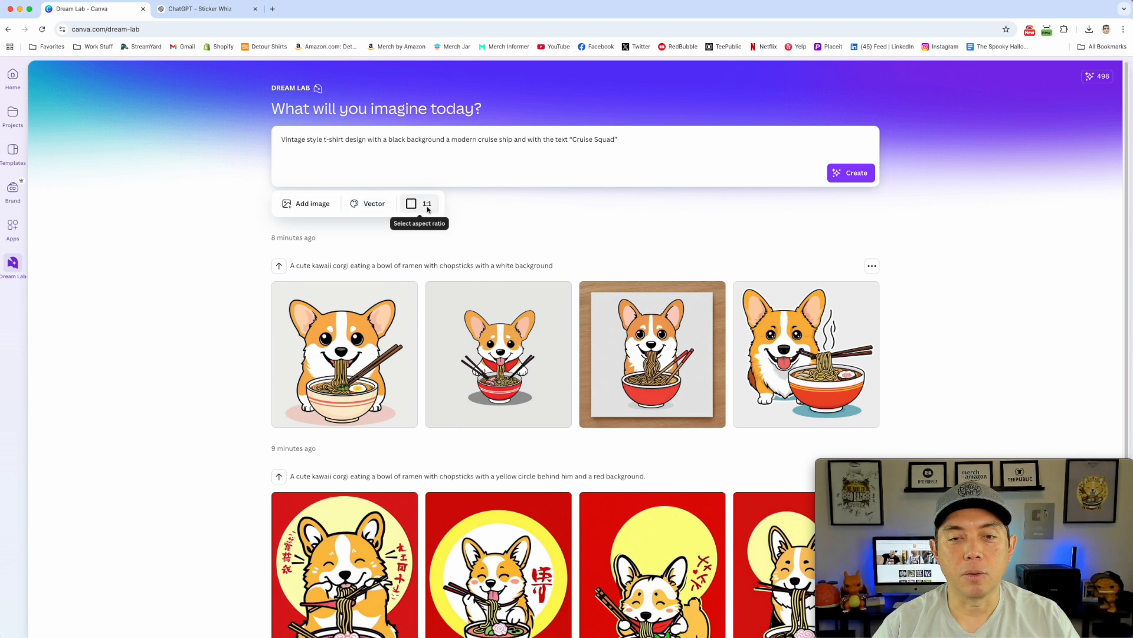
pyautogui.click(851, 173)
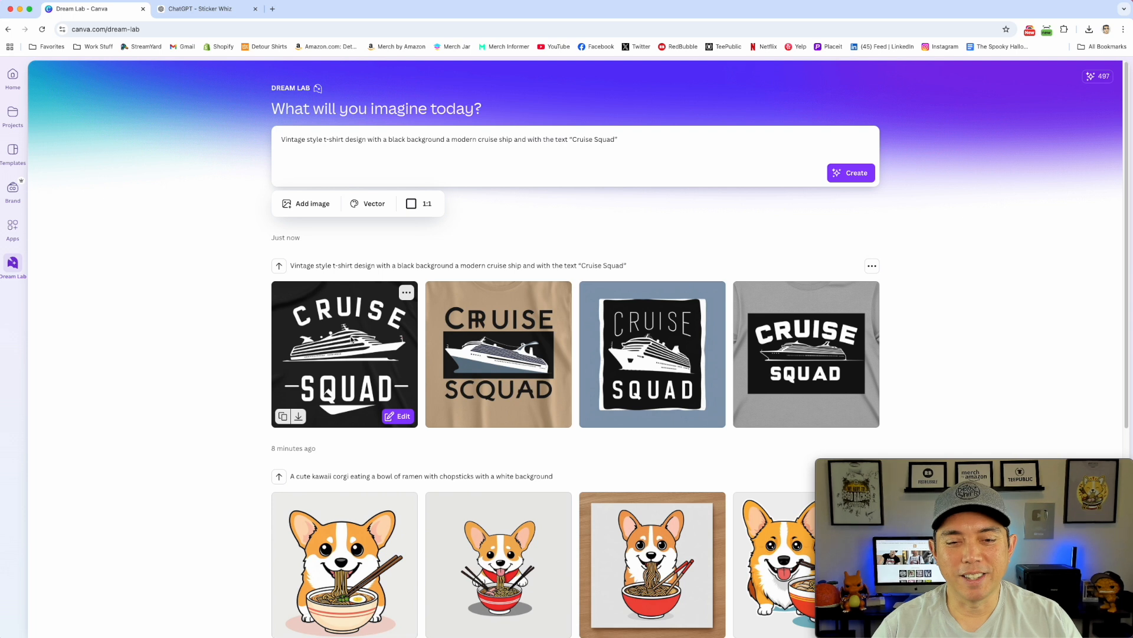
# Inspect the first, third and fourth Cruise Squad images enlarged, checking lettering, ship artwork and background.
pyautogui.click(330, 346)
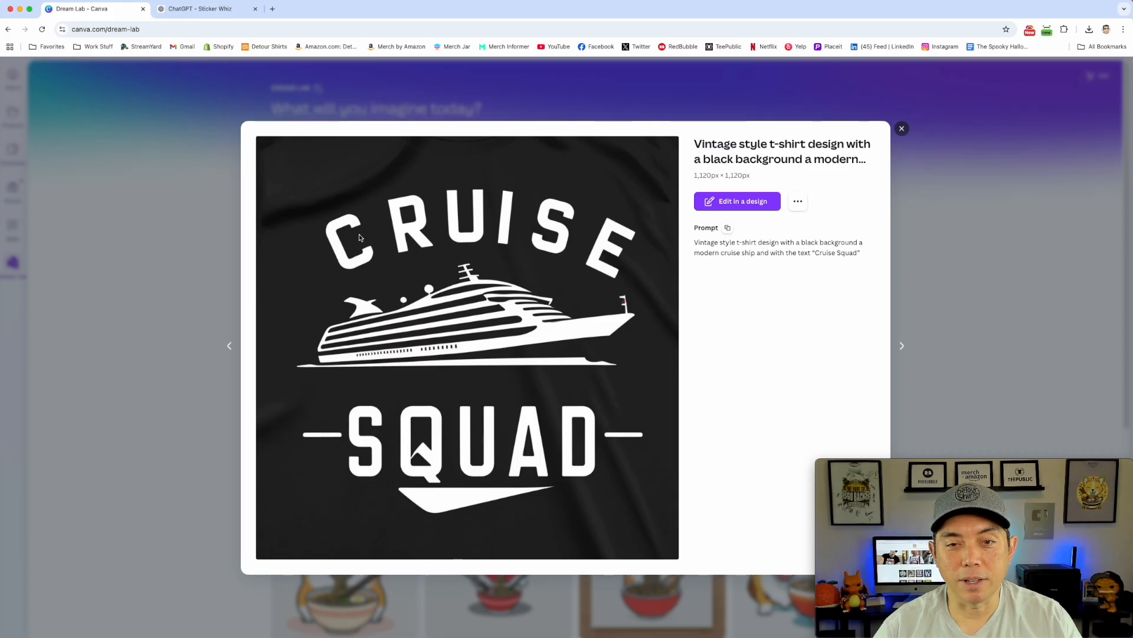
pyautogui.click(901, 130)
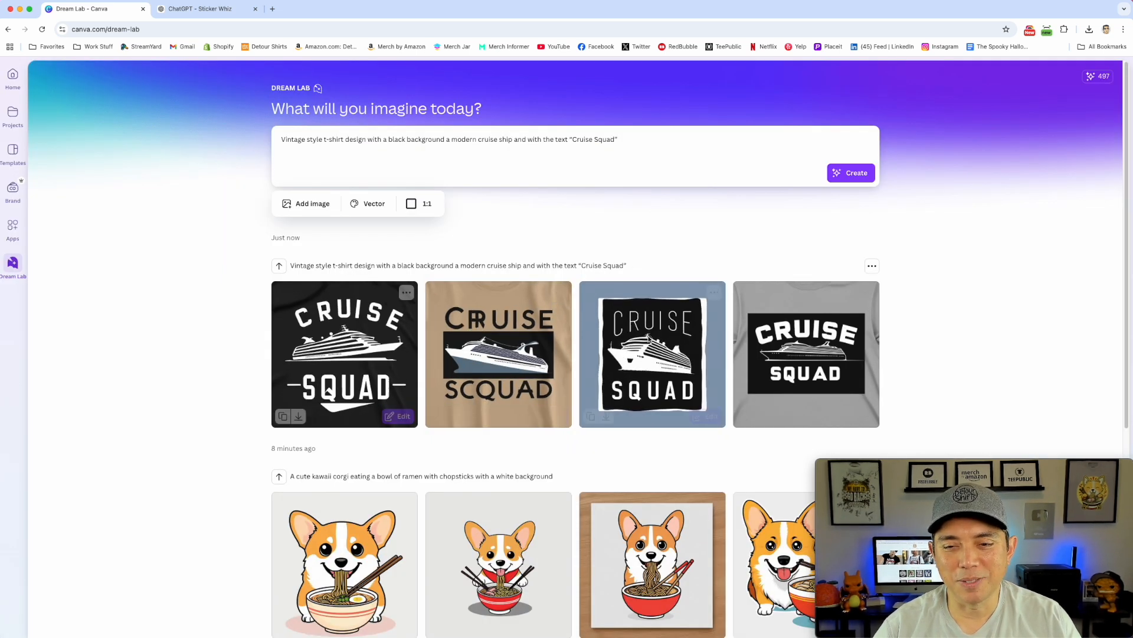
pyautogui.click(652, 348)
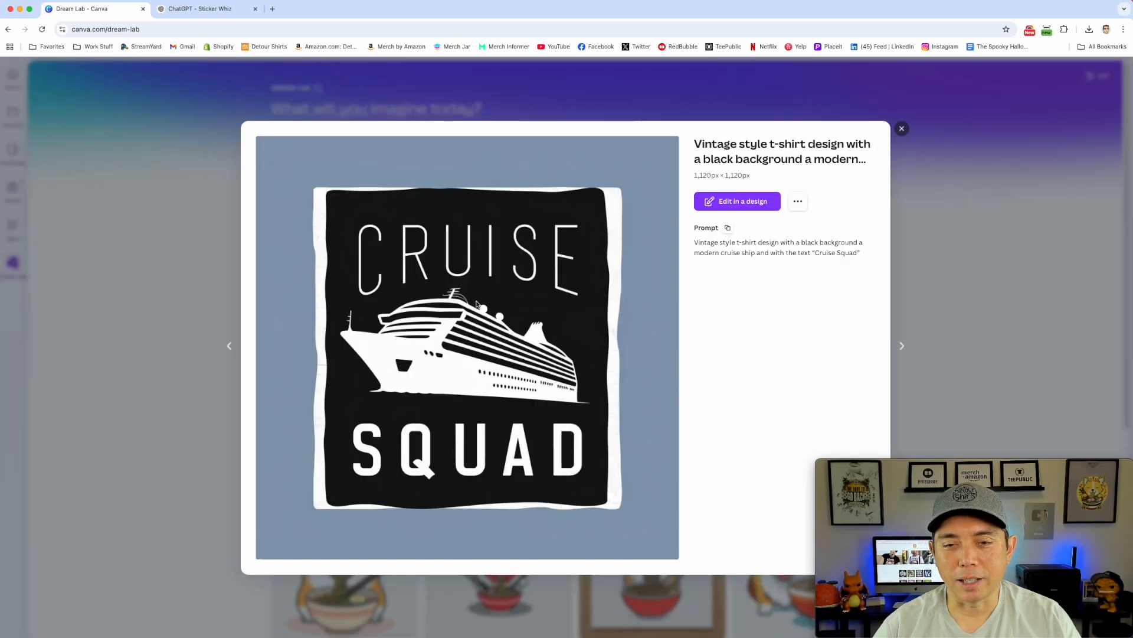
pyautogui.click(901, 129)
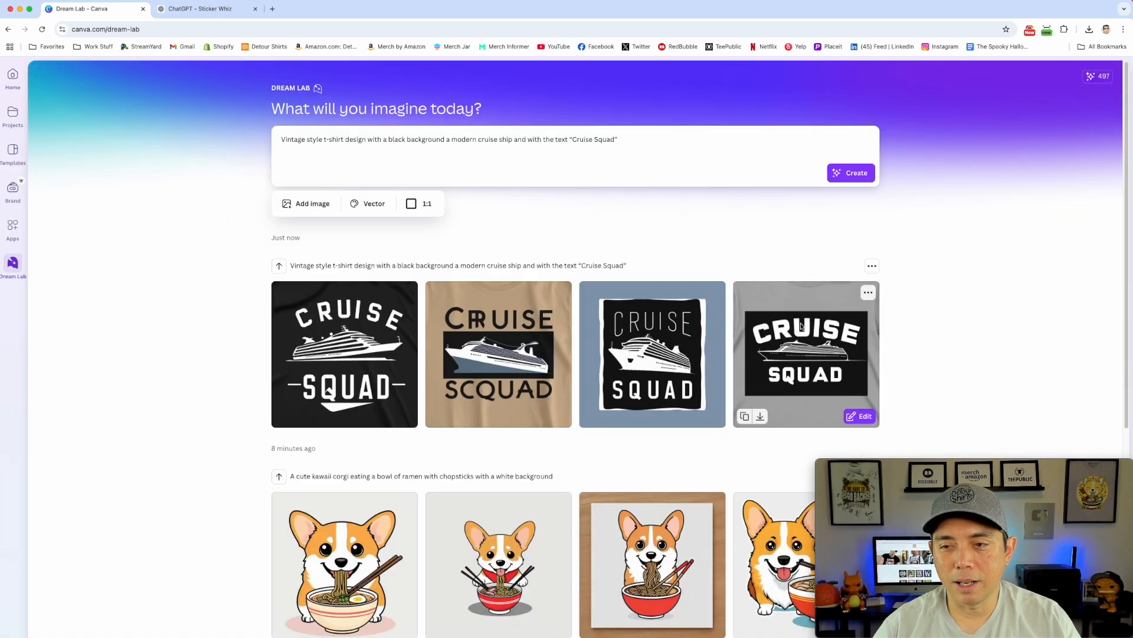
pyautogui.click(820, 354)
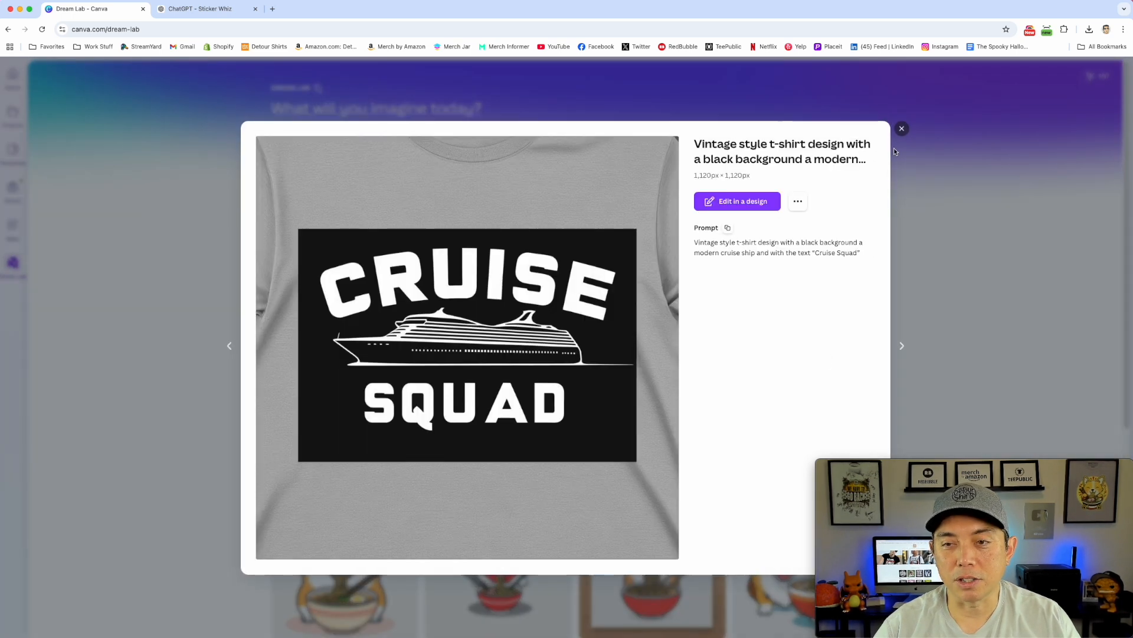
pyautogui.click(902, 129)
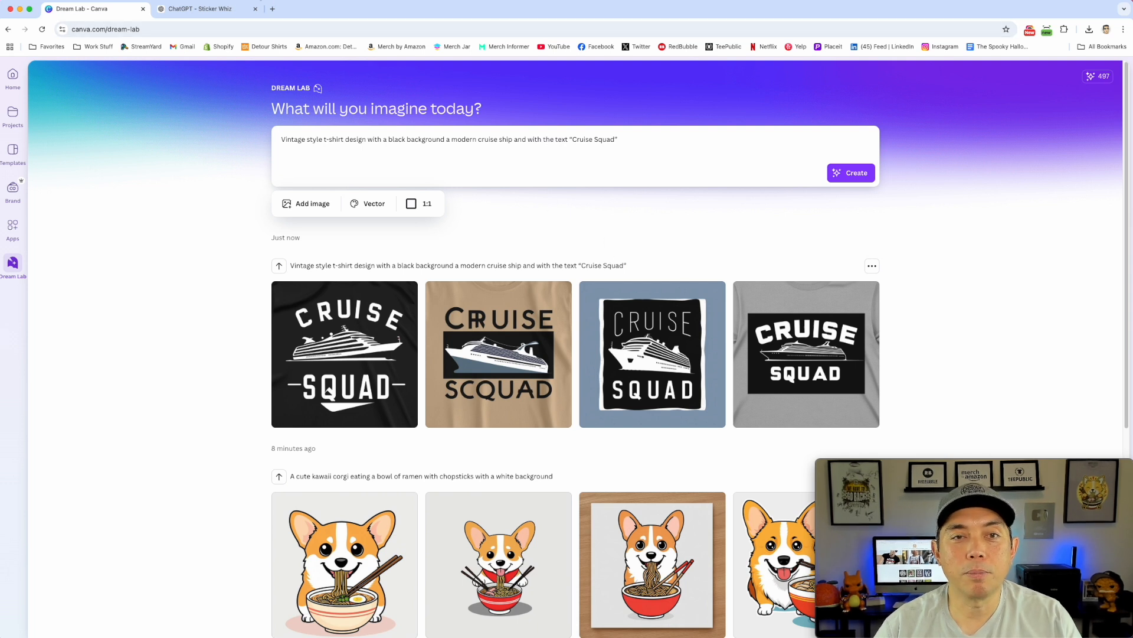
# Switch to Mystic in a new browser tab and open the Retro Colorado design from the gallery.
pyautogui.click(272, 8)
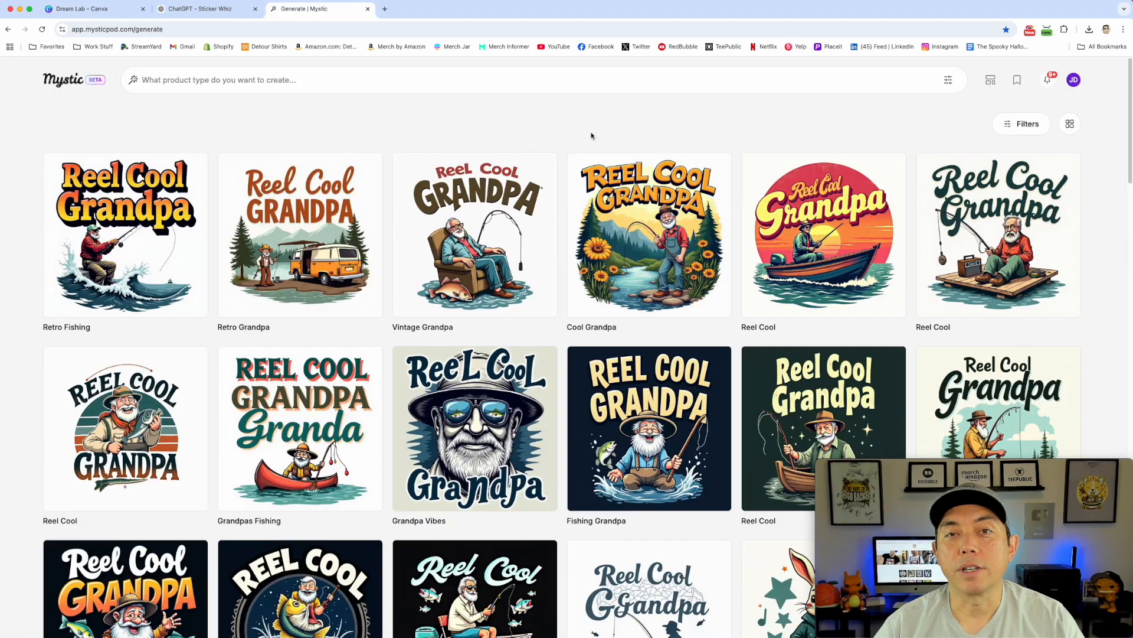
pyautogui.scroll(-6, 472, 309)
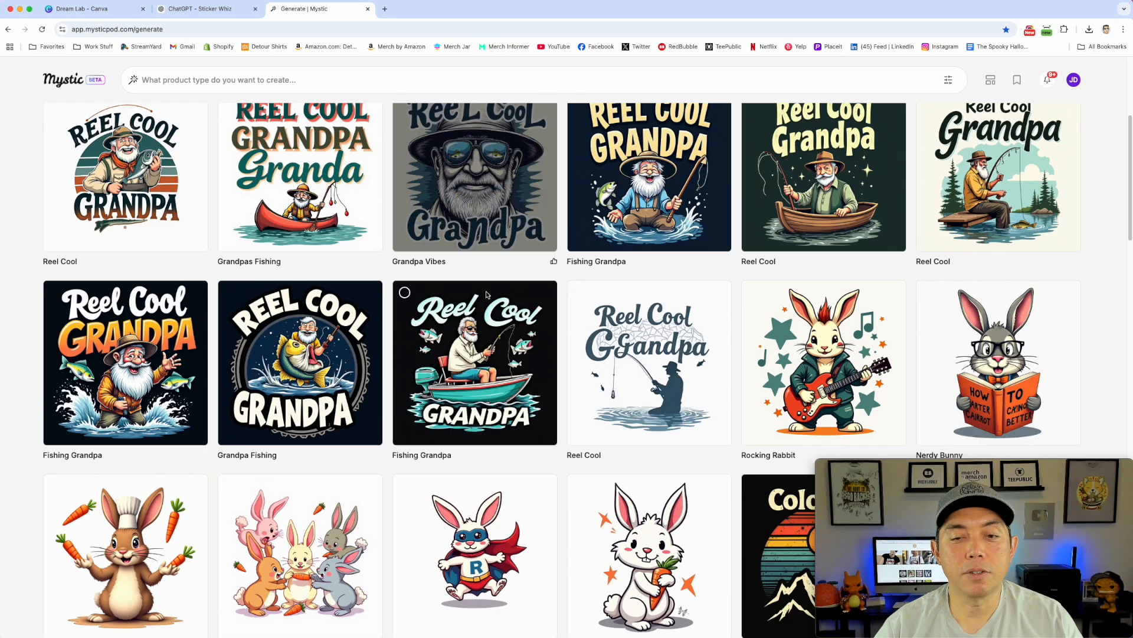
pyautogui.scroll(-4, 448, 248)
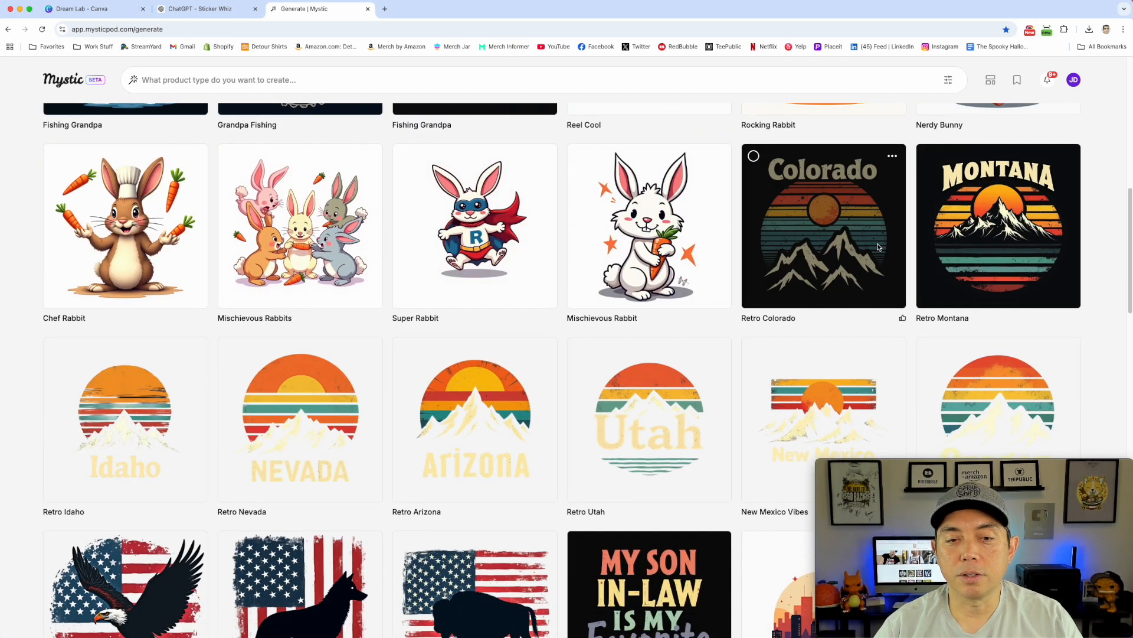
pyautogui.scroll(-1, 862, 258)
pyautogui.scroll(1, 862, 257)
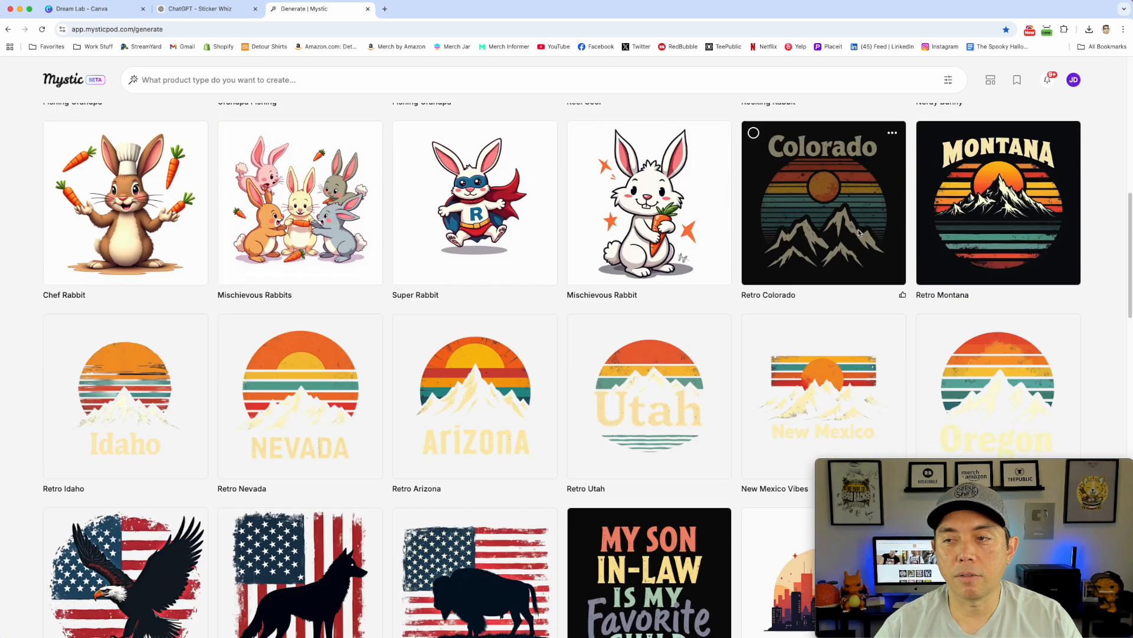
pyautogui.click(848, 192)
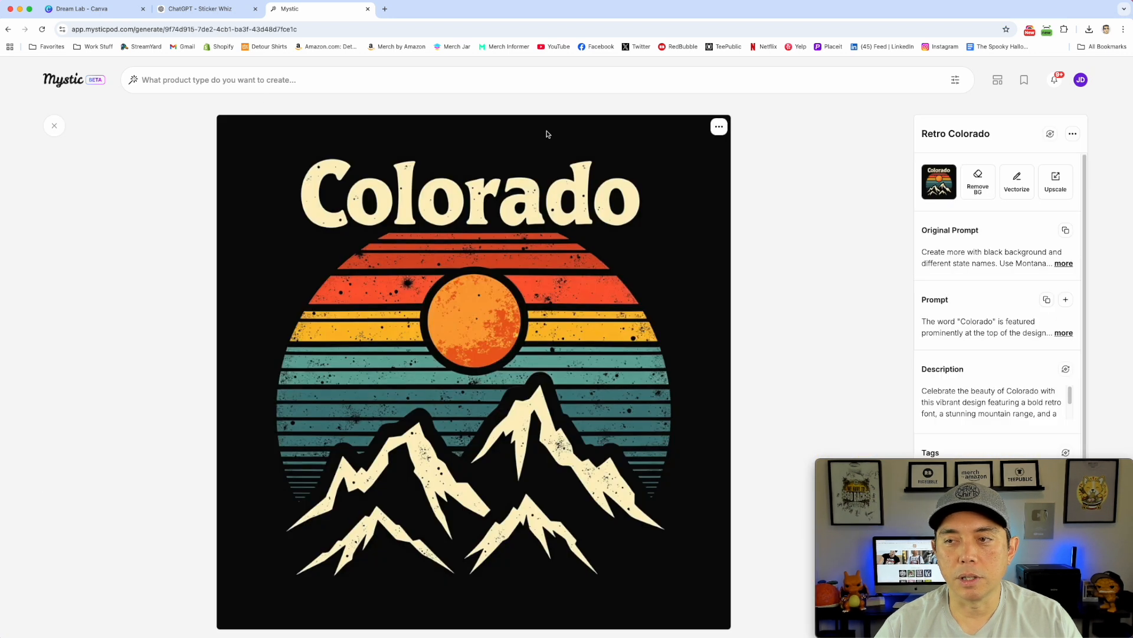
# Expand the Retro Colorado design's original prompt and detailed prompt, and copy the detailed prompt.
pyautogui.click(1063, 263)
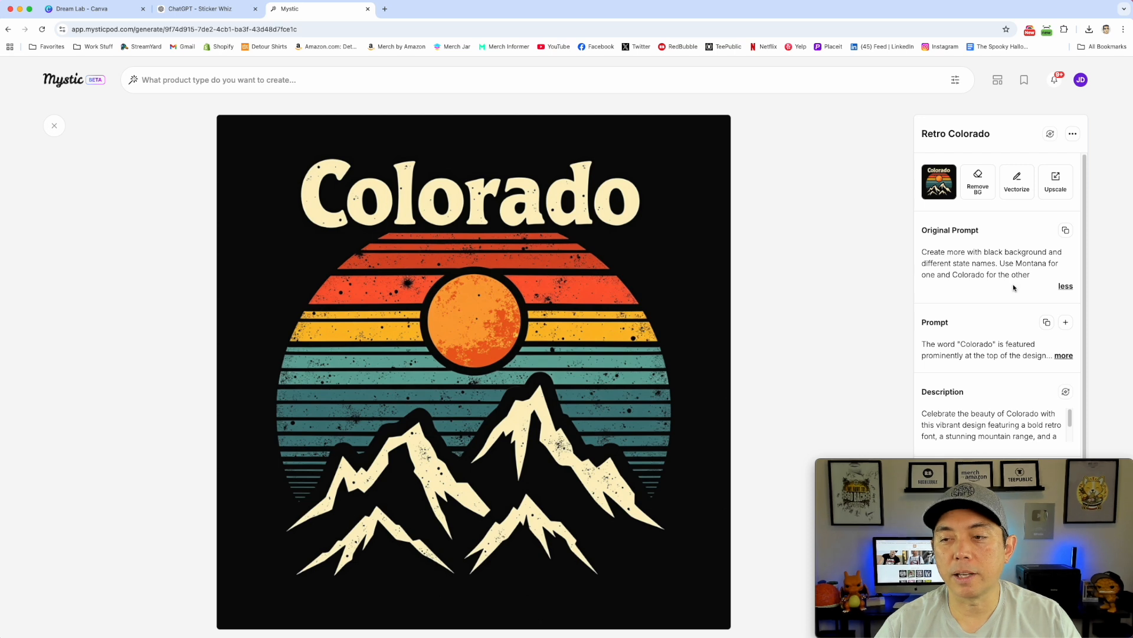
pyautogui.scroll(-1, 1003, 295)
pyautogui.click(1064, 318)
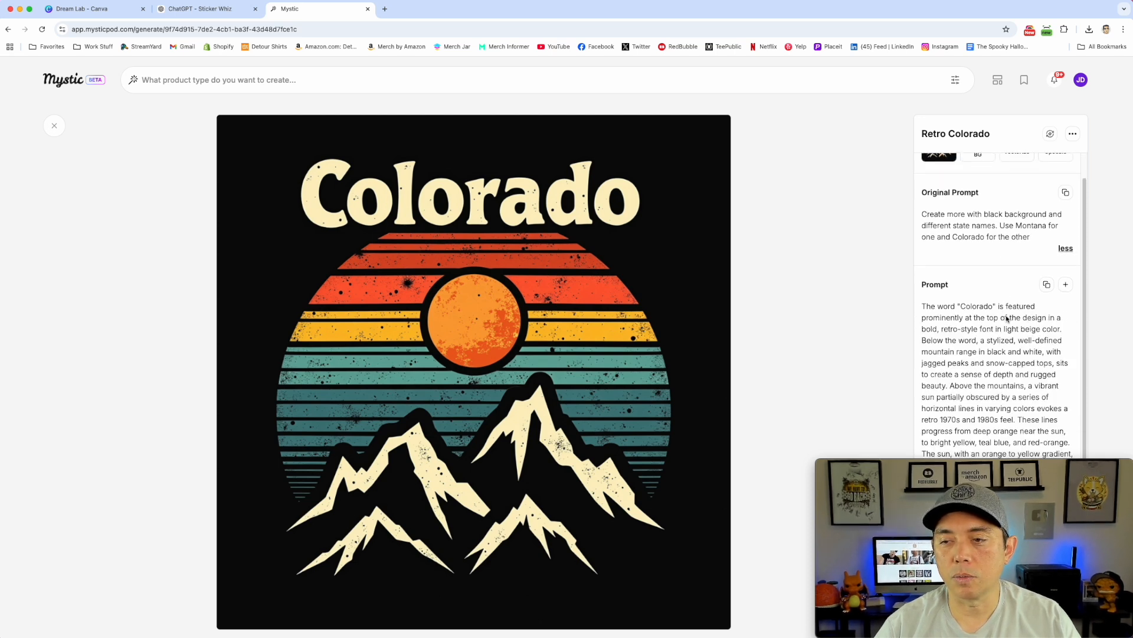
pyautogui.scroll(-3, 1006, 319)
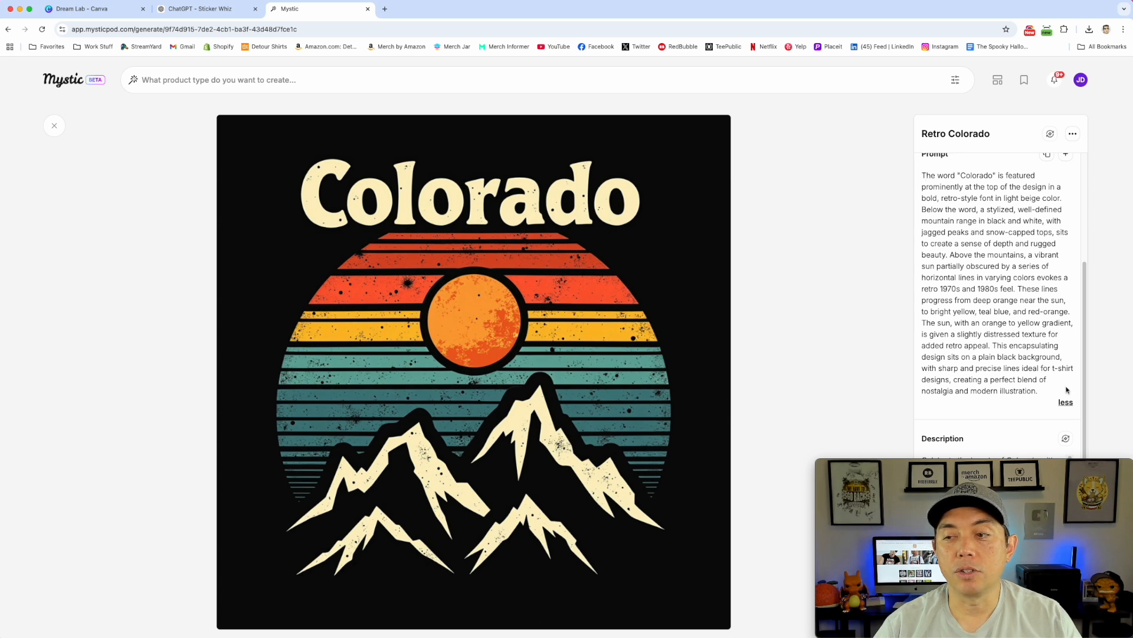
pyautogui.click(1046, 156)
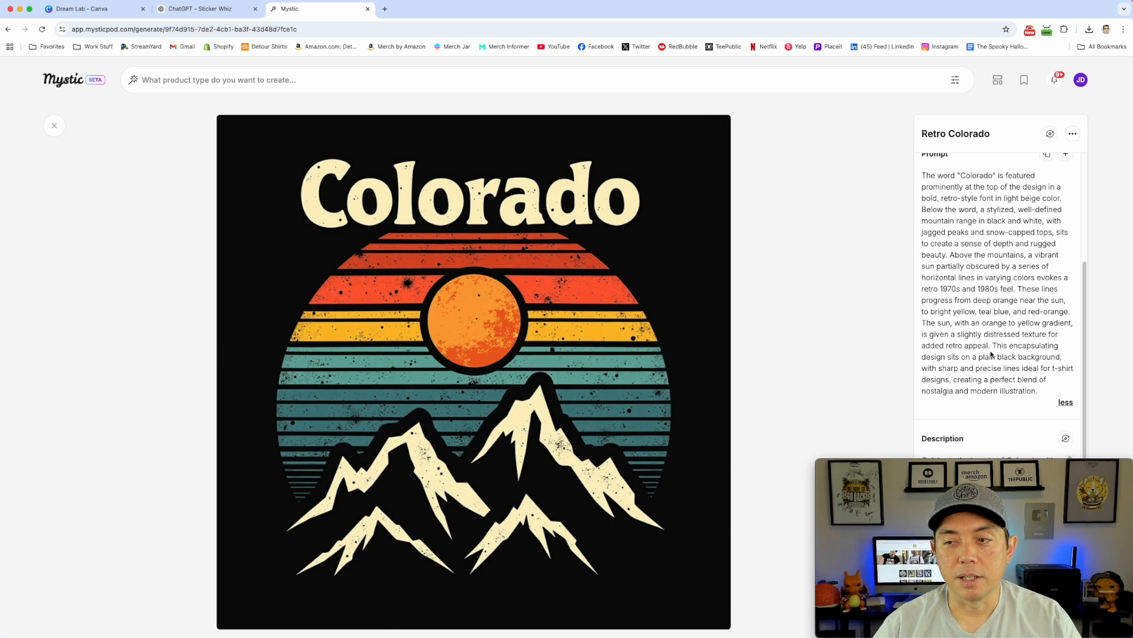
# Switch back to Canva Dream Lab, replace the Cruise Squad prompt with the copied Colorado prompt, and generate the images.
pyautogui.click(112, 12)
pyautogui.tripleClick(309, 139)
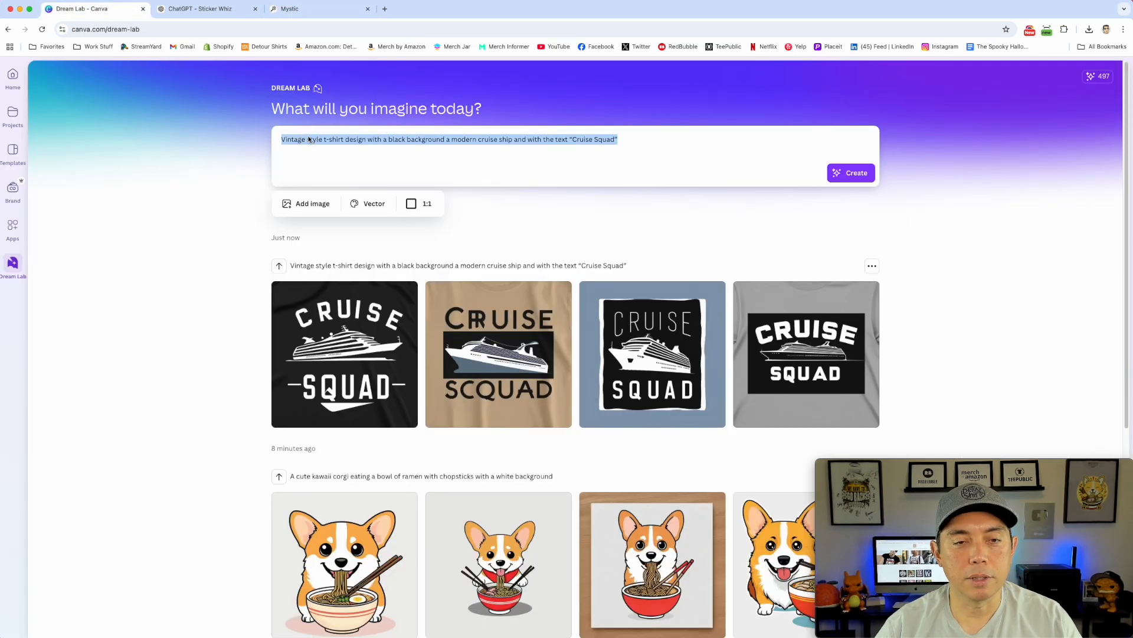
pyautogui.press('super+v')
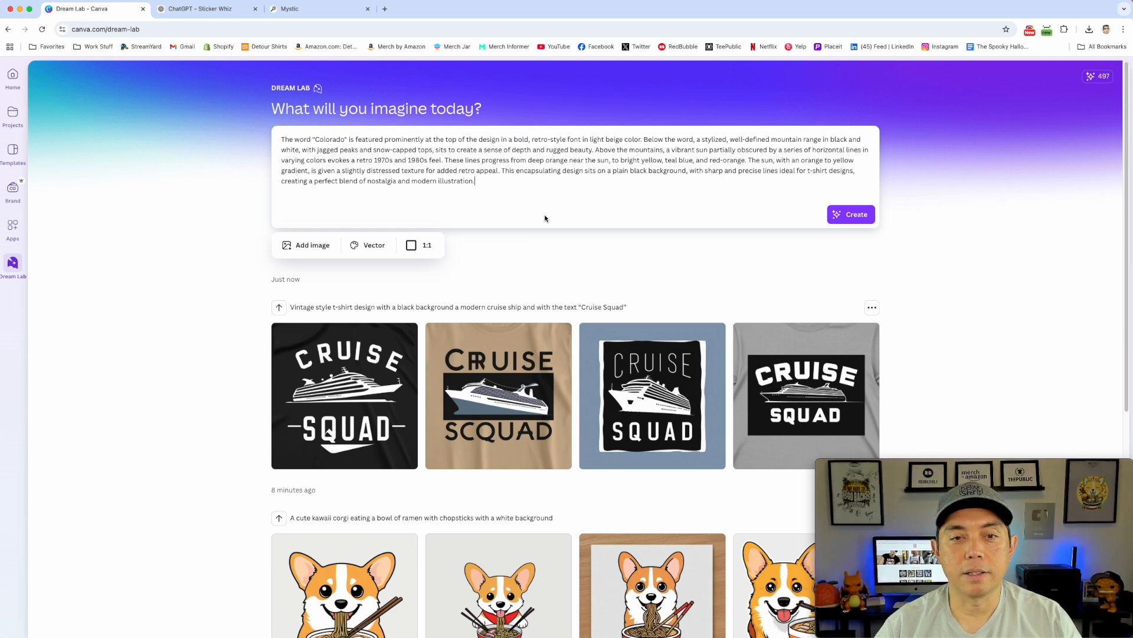
pyautogui.click(860, 214)
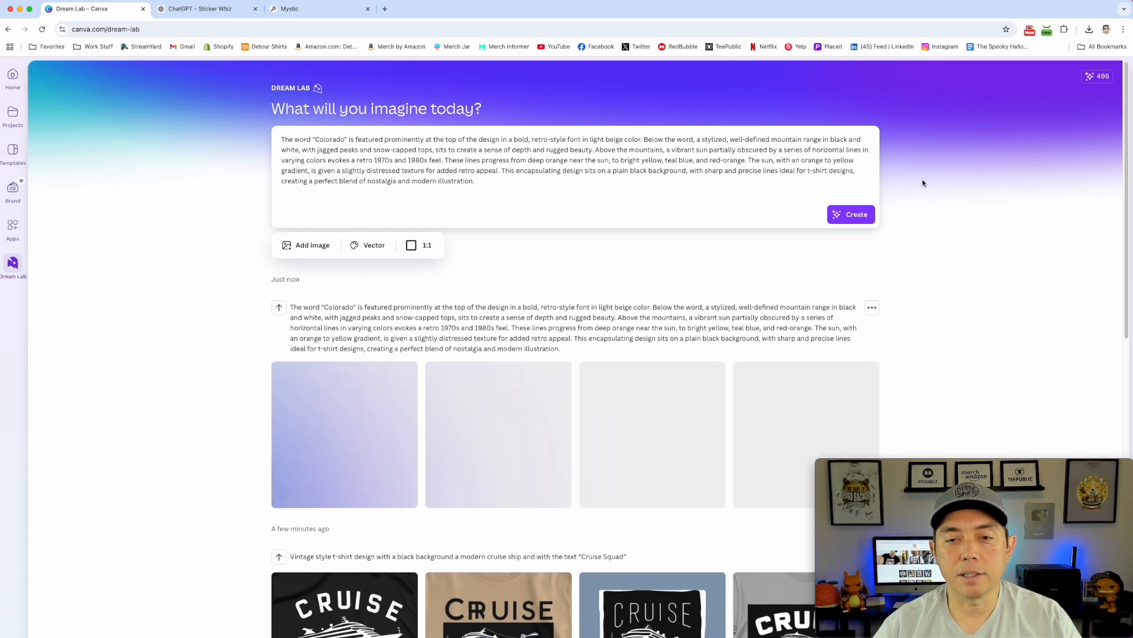
# Inspect all four generated Colorado images enlarged, checking the lettering, sun, stripes, mountains and background against the prompt.
pyautogui.scroll(-1, 652, 434)
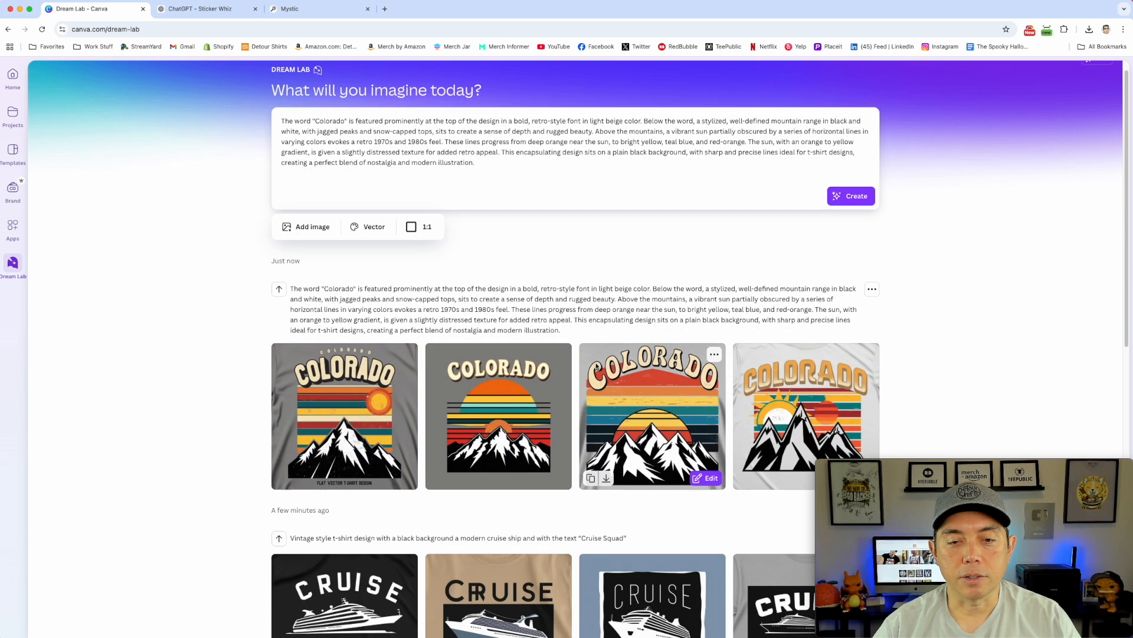
pyautogui.click(344, 408)
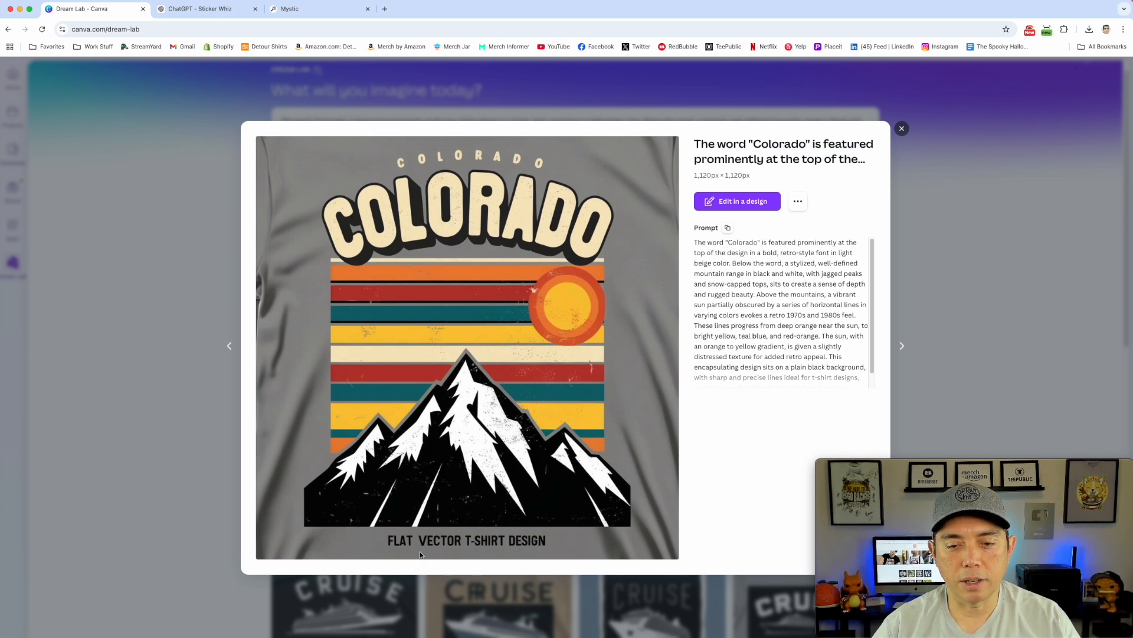
pyautogui.click(901, 346)
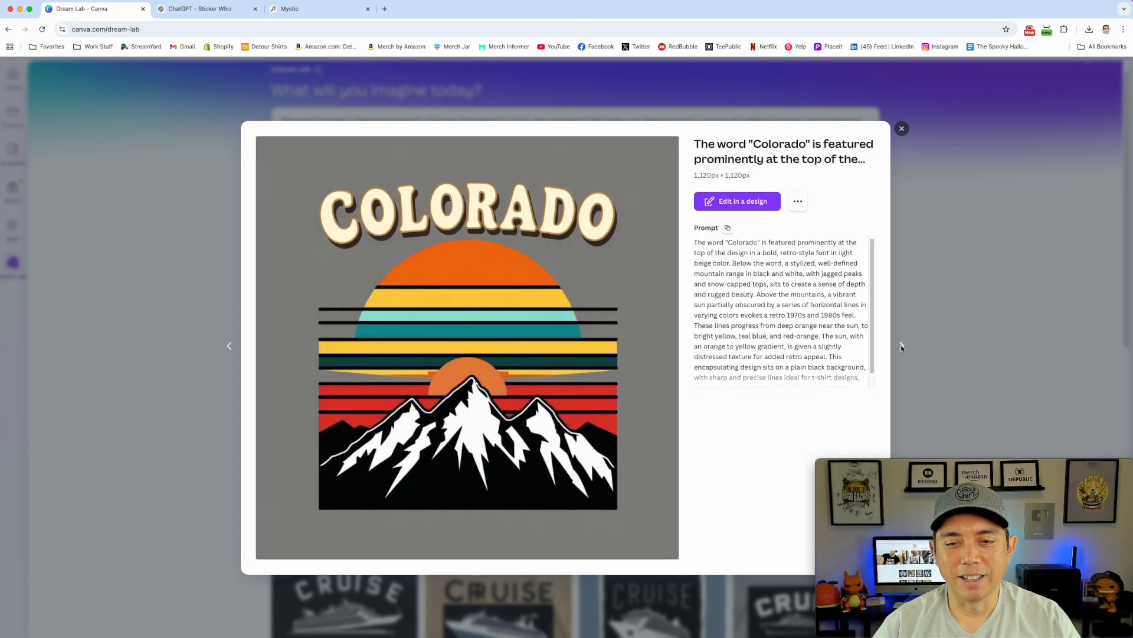
pyautogui.click(902, 347)
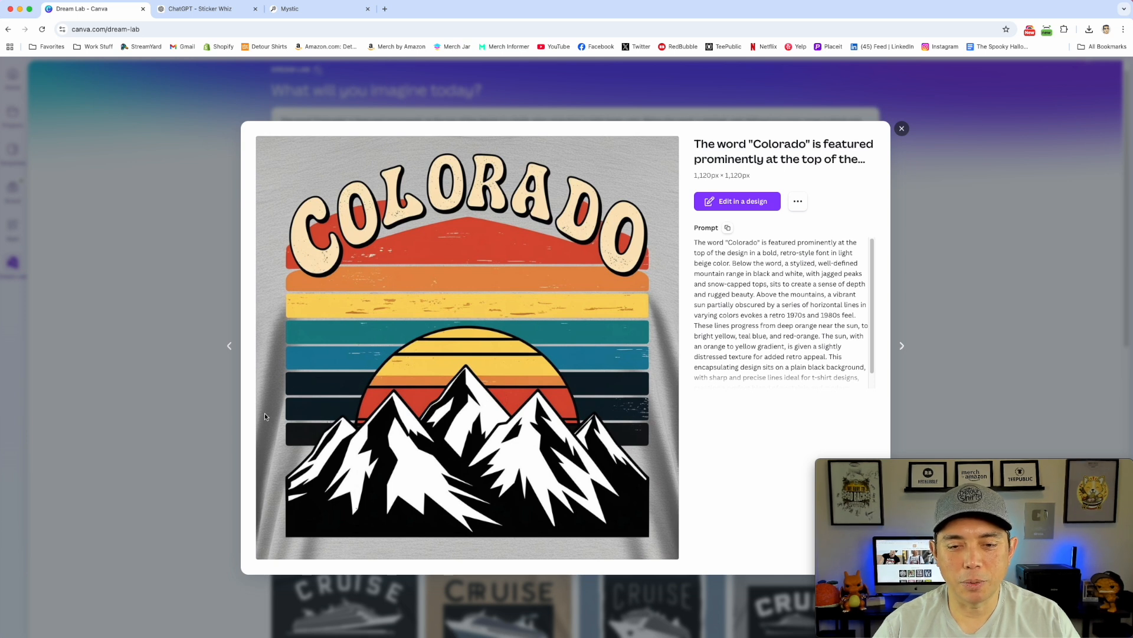
pyautogui.click(899, 346)
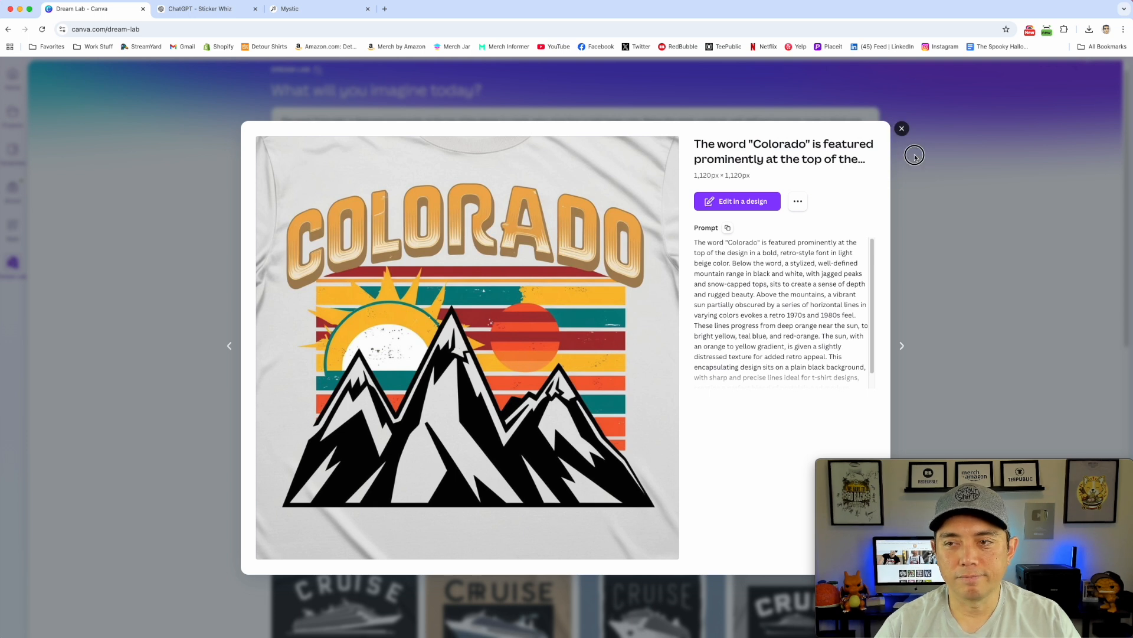
pyautogui.click(901, 130)
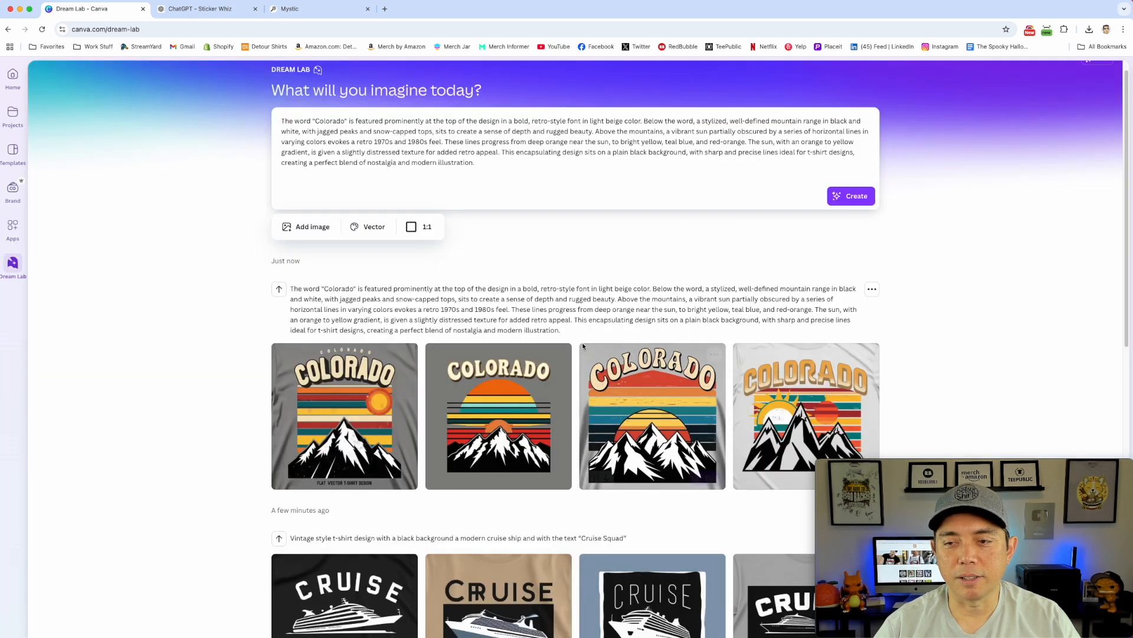
# Review the Colorado, Cruise Squad and corgi results in Dream Lab and compare them with the Sticker Whiz corgi sticker in ChatGPT.
pyautogui.scroll(-5, 549, 389)
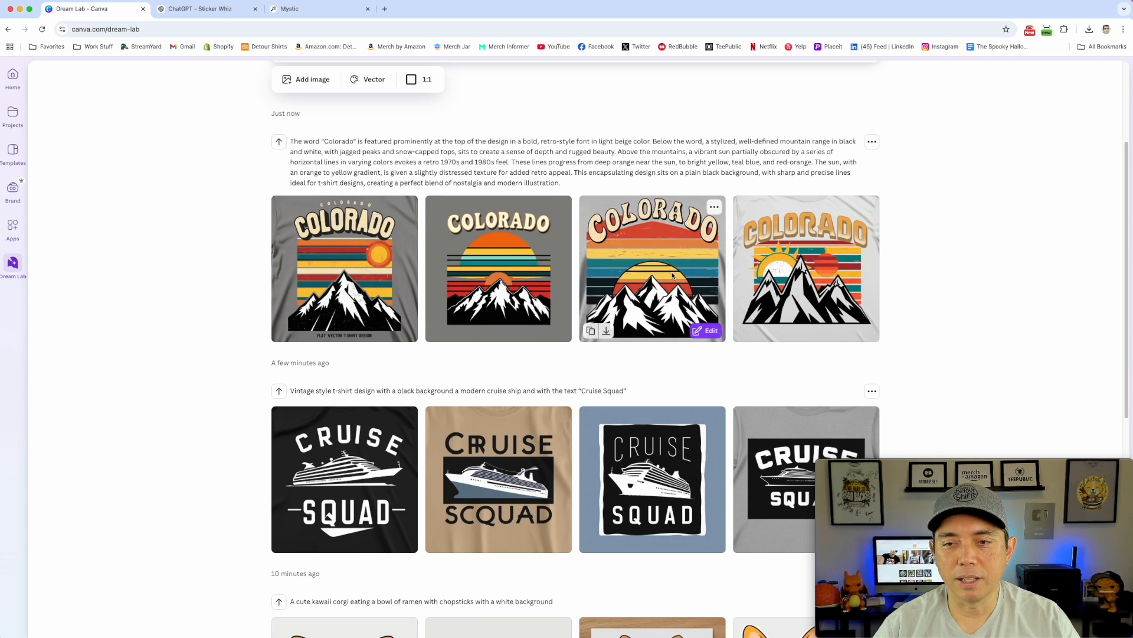
pyautogui.scroll(-4, 949, 347)
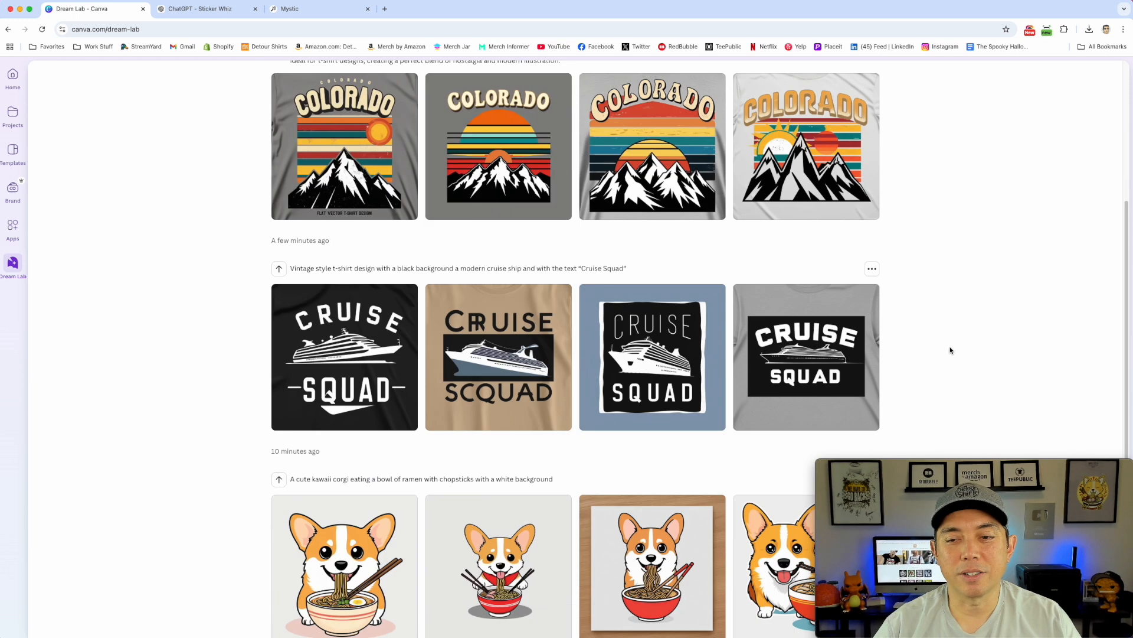
pyautogui.scroll(-5, 934, 356)
pyautogui.scroll(-5, 932, 358)
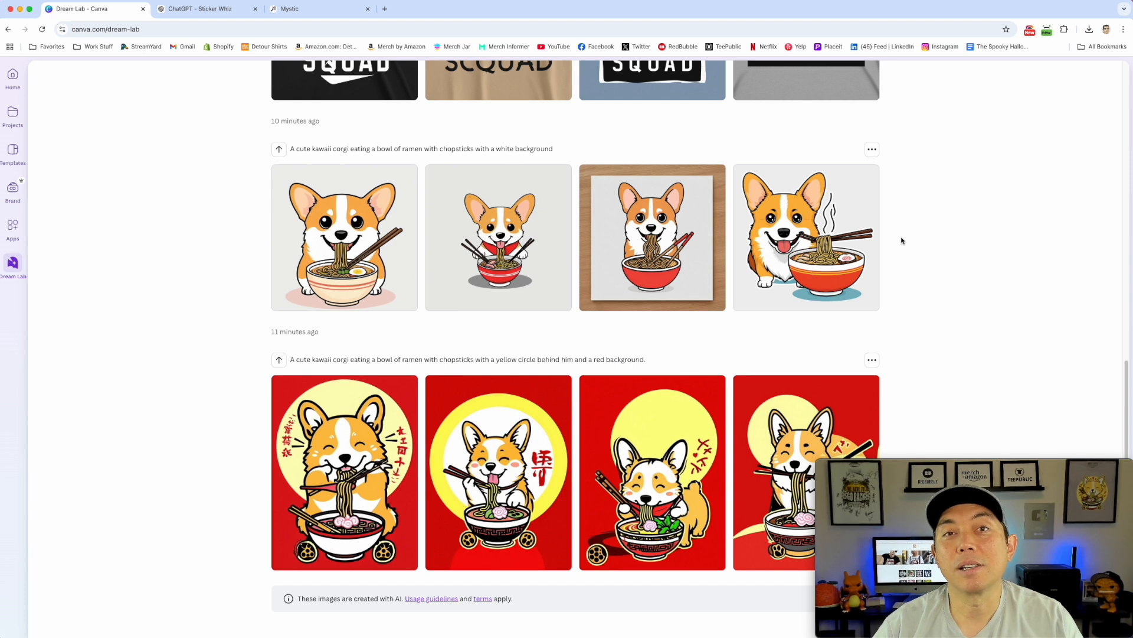
pyautogui.scroll(15, 925, 324)
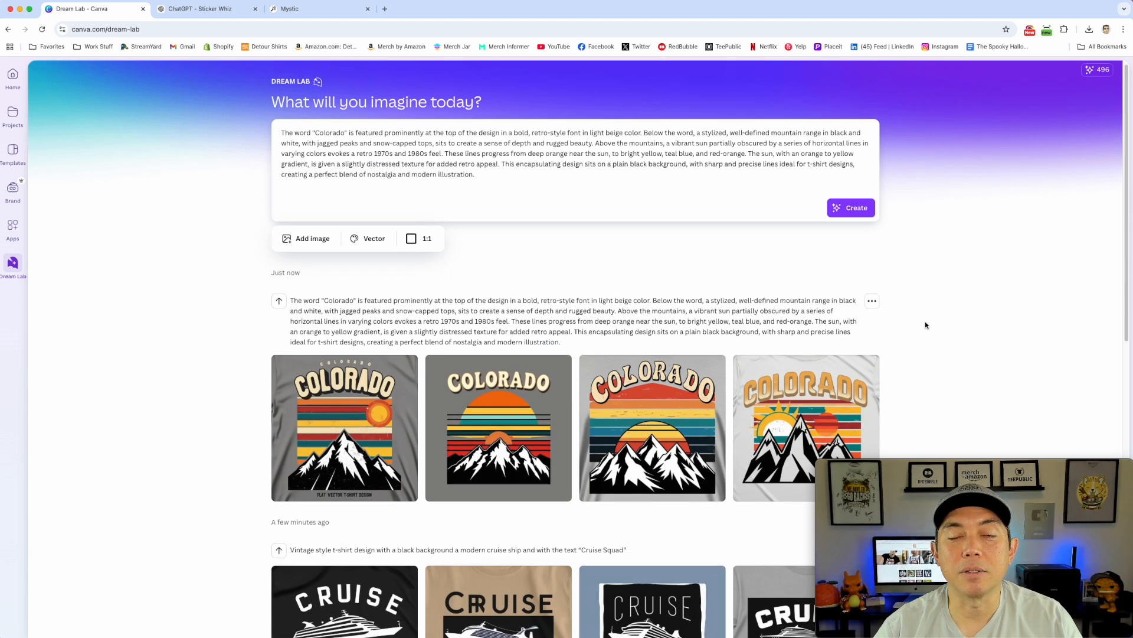
pyautogui.scroll(-5, 925, 325)
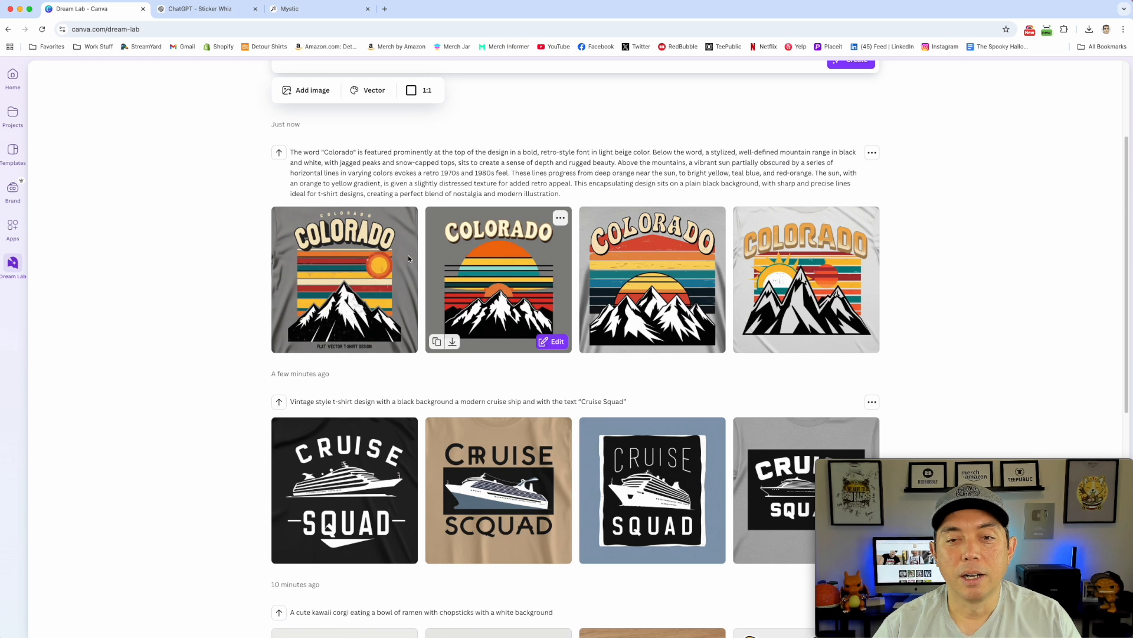
pyautogui.scroll(-1, 487, 367)
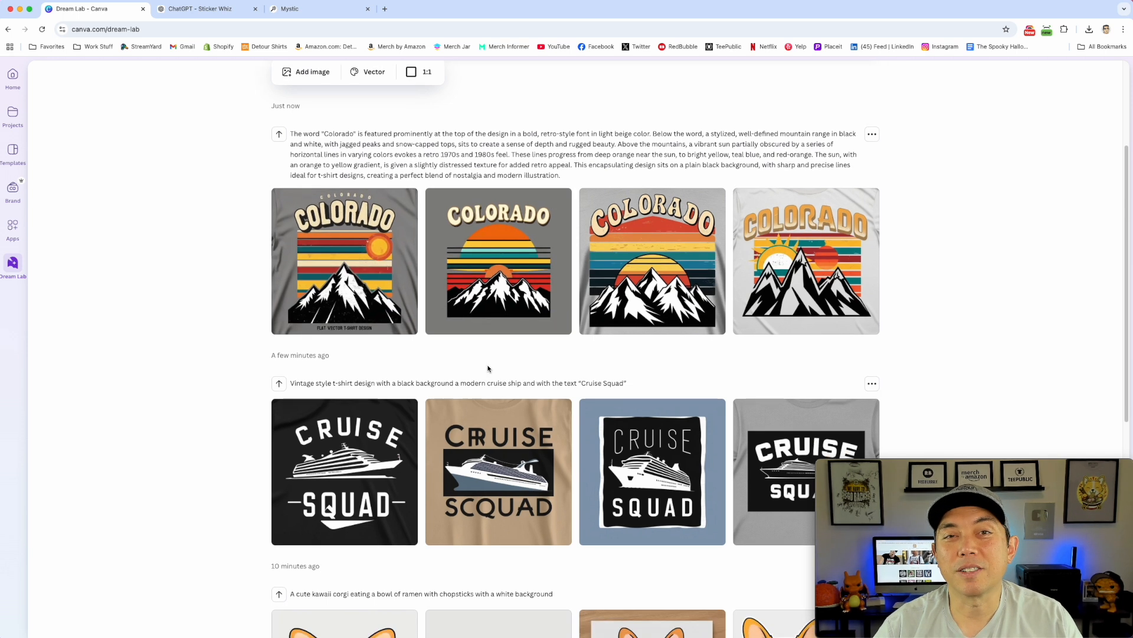
pyautogui.scroll(-3, 487, 368)
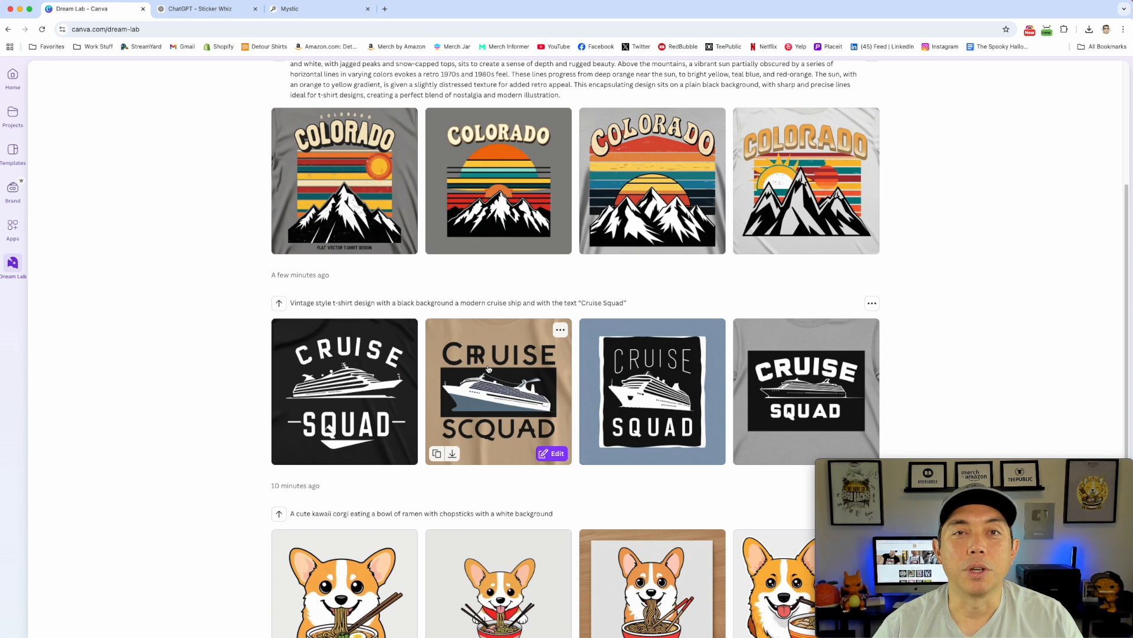
pyautogui.click(217, 12)
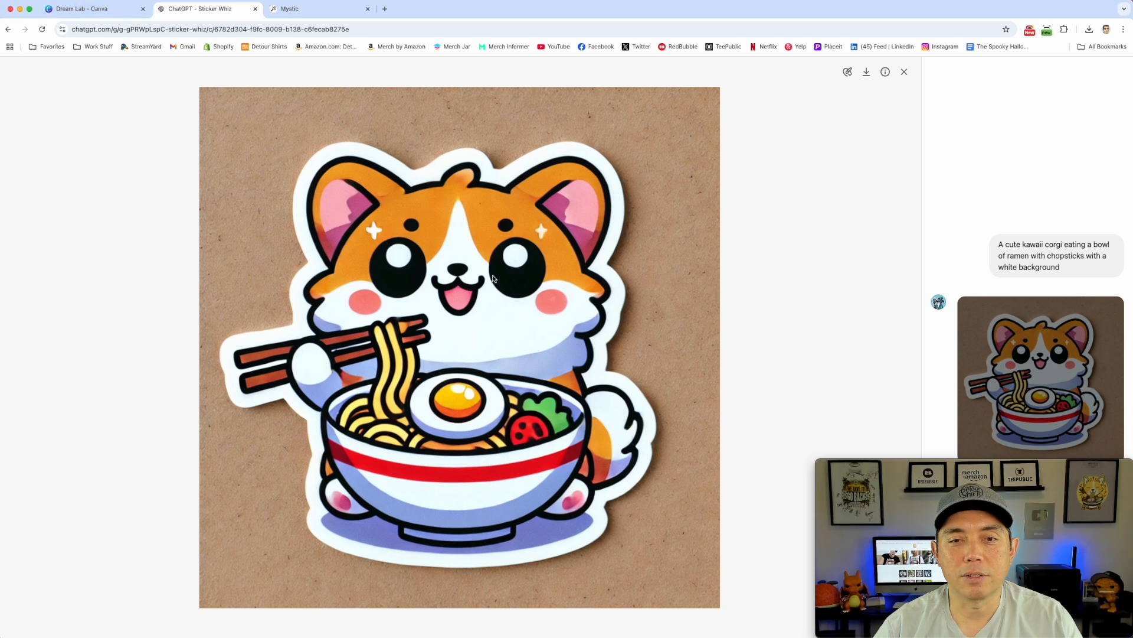
pyautogui.click(121, 12)
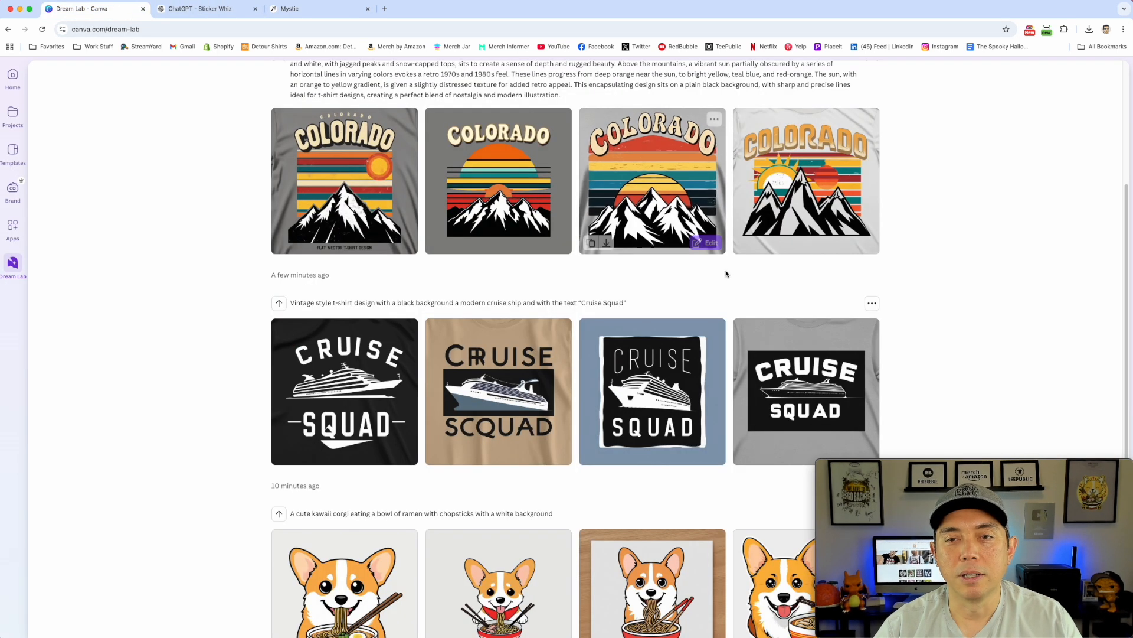
# Switch to Mystic, leave the Retro Colorado design for the templates gallery, and browse the t-shirt designs there.
pyautogui.scroll(3, 588, 304)
pyautogui.click(322, 10)
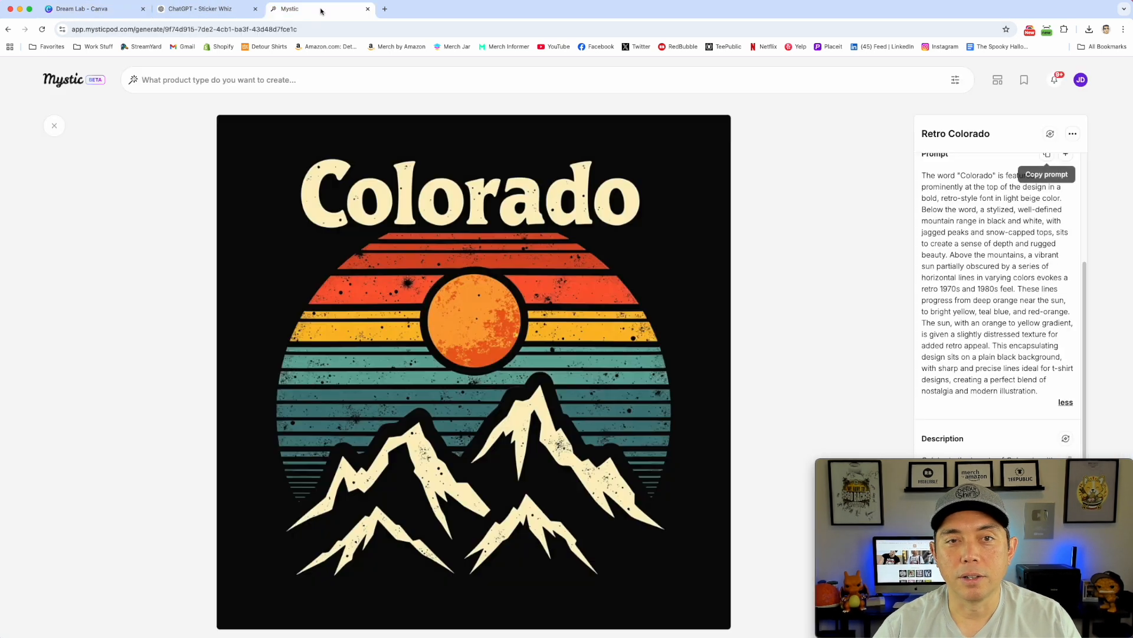
pyautogui.click(64, 80)
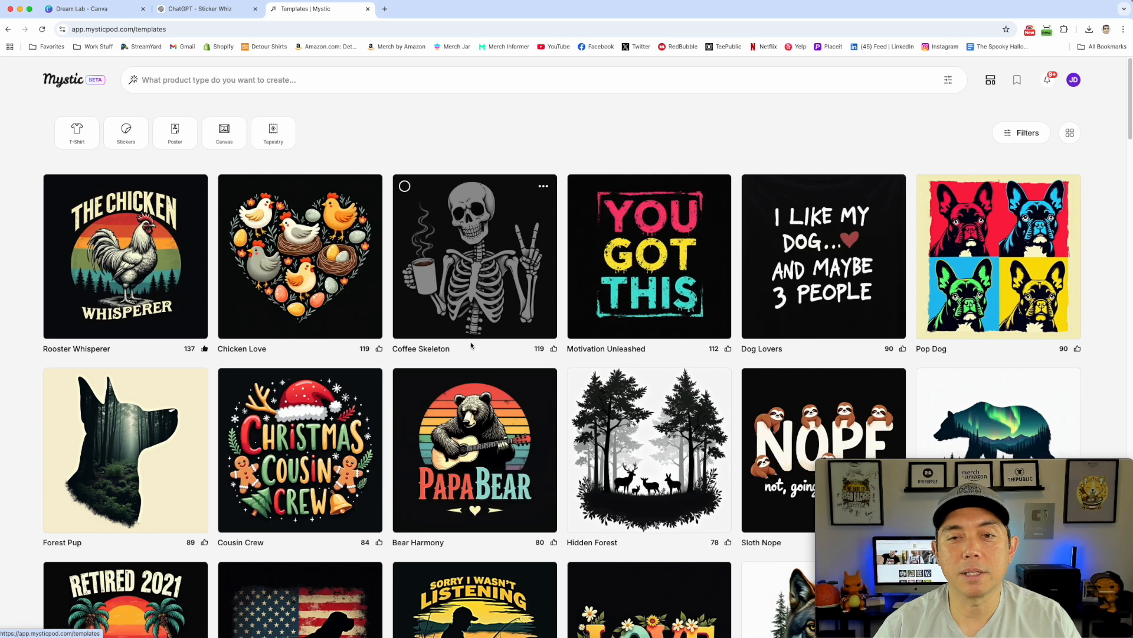
pyautogui.scroll(-1, 505, 266)
pyautogui.scroll(-5, 505, 266)
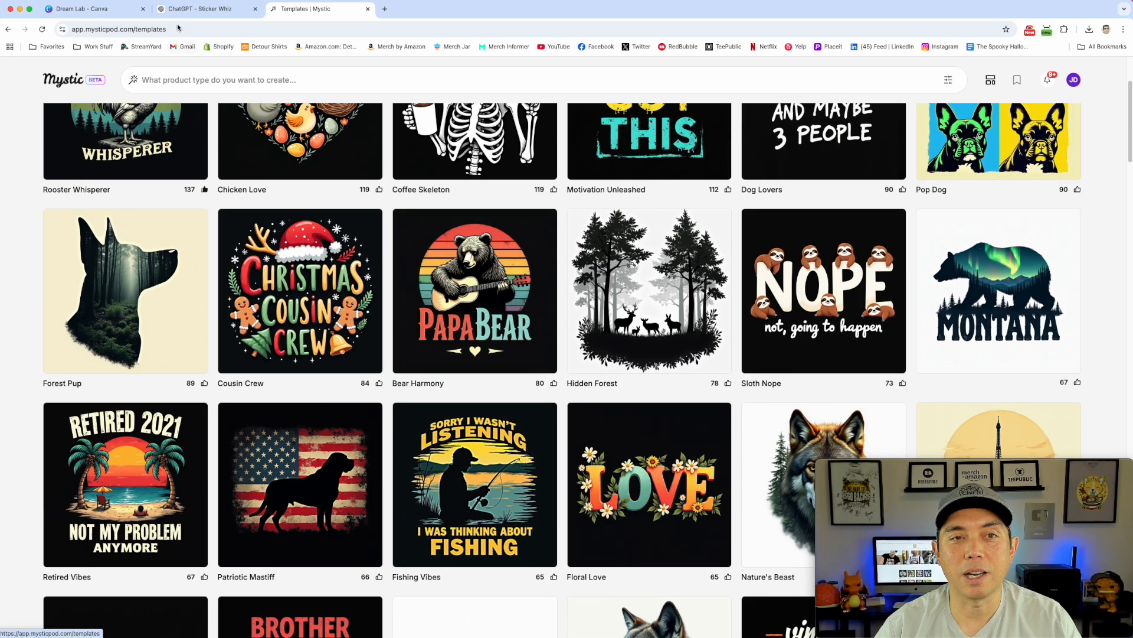
# Return to Canva Dream Lab, review the results down to the earliest prompt, and enlarge its second red-background corgi image with the yellow ring.
pyautogui.click(99, 12)
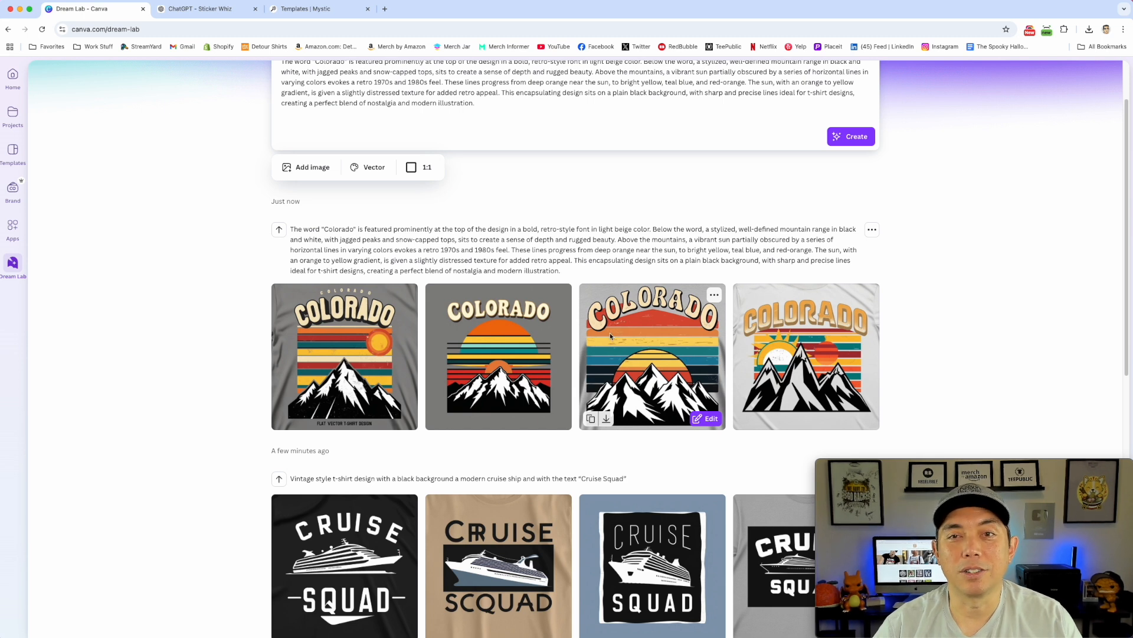
pyautogui.scroll(3, 631, 342)
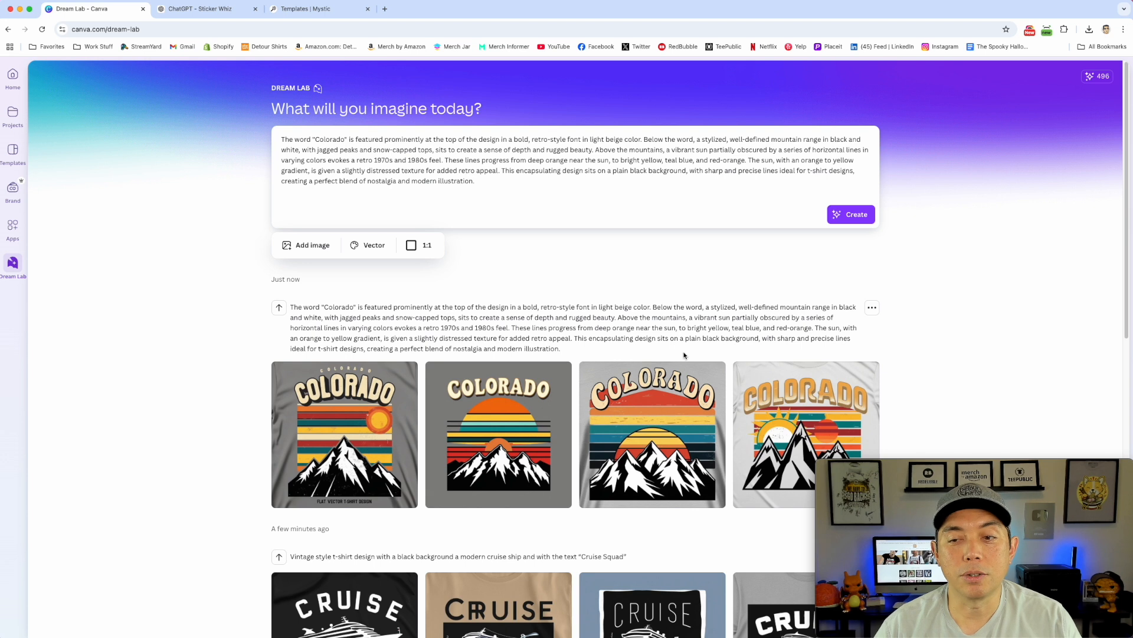
pyautogui.scroll(-5, 687, 345)
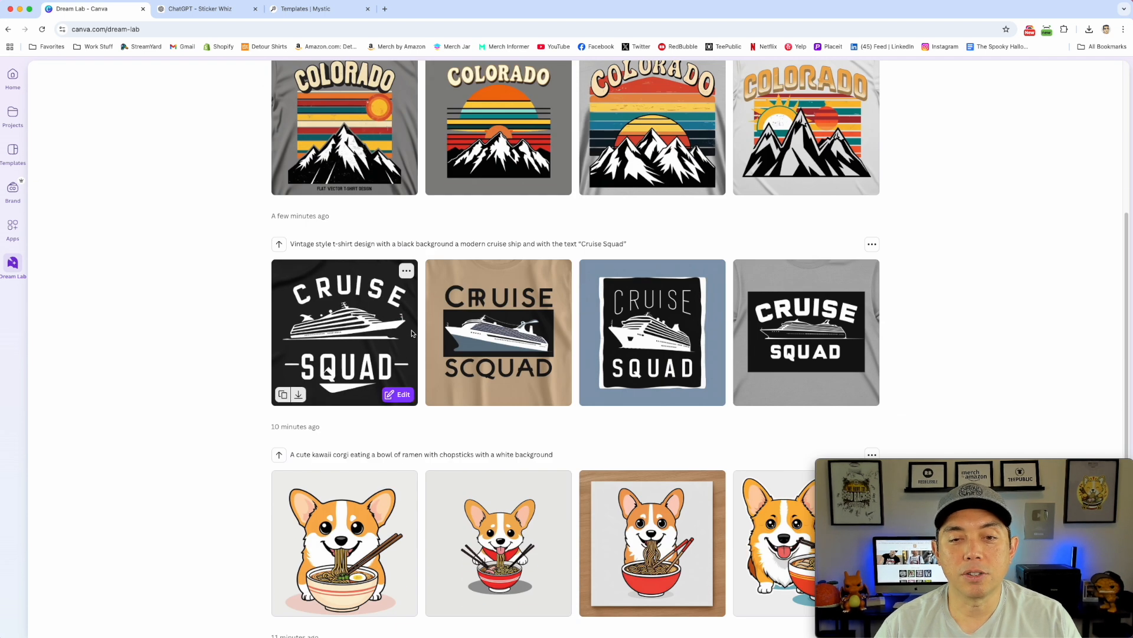
pyautogui.scroll(-4, 601, 437)
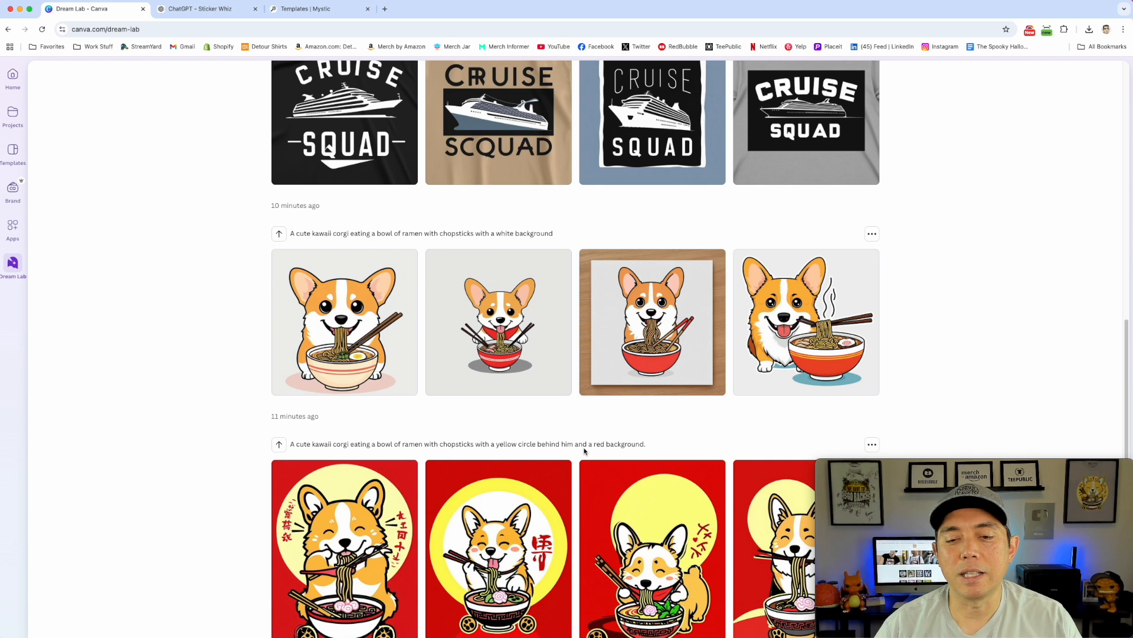
pyautogui.scroll(-2, 584, 450)
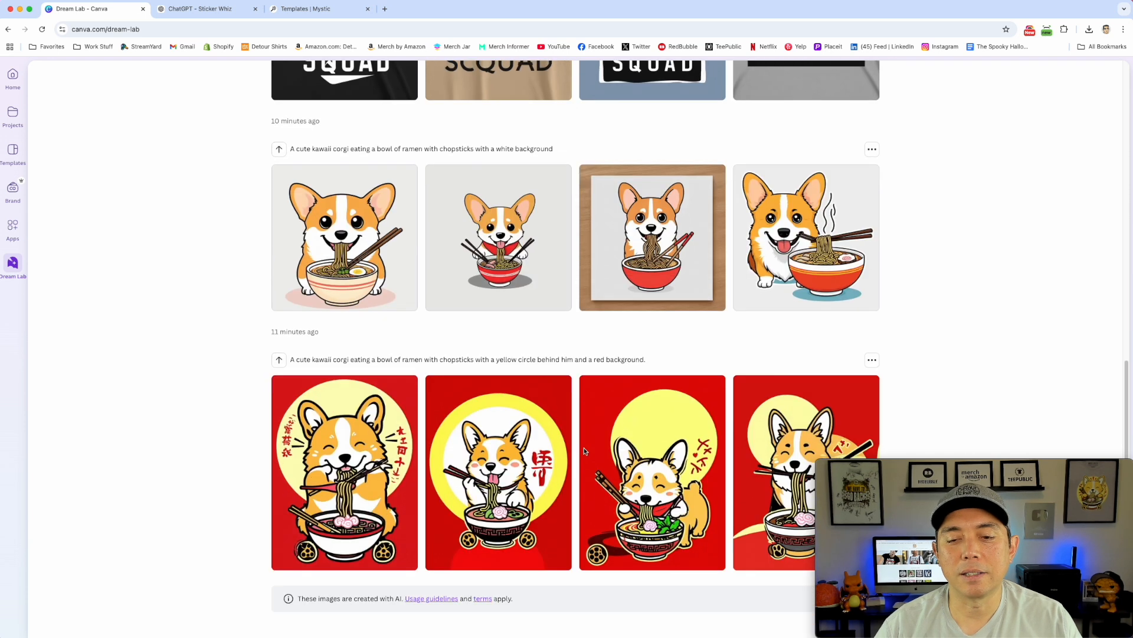
pyautogui.click(503, 453)
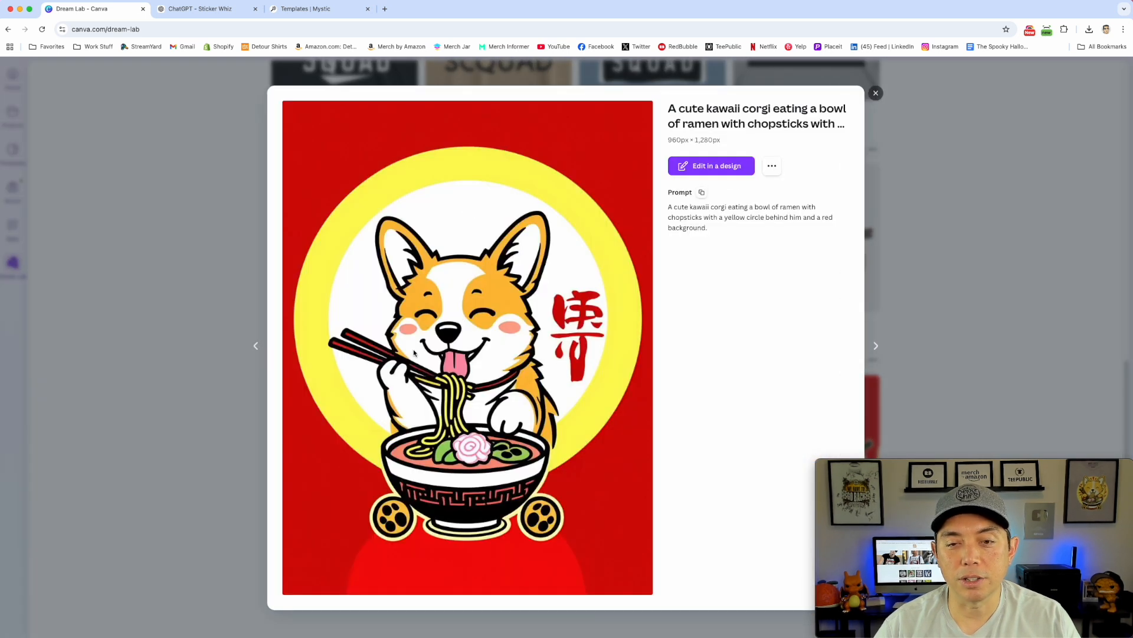